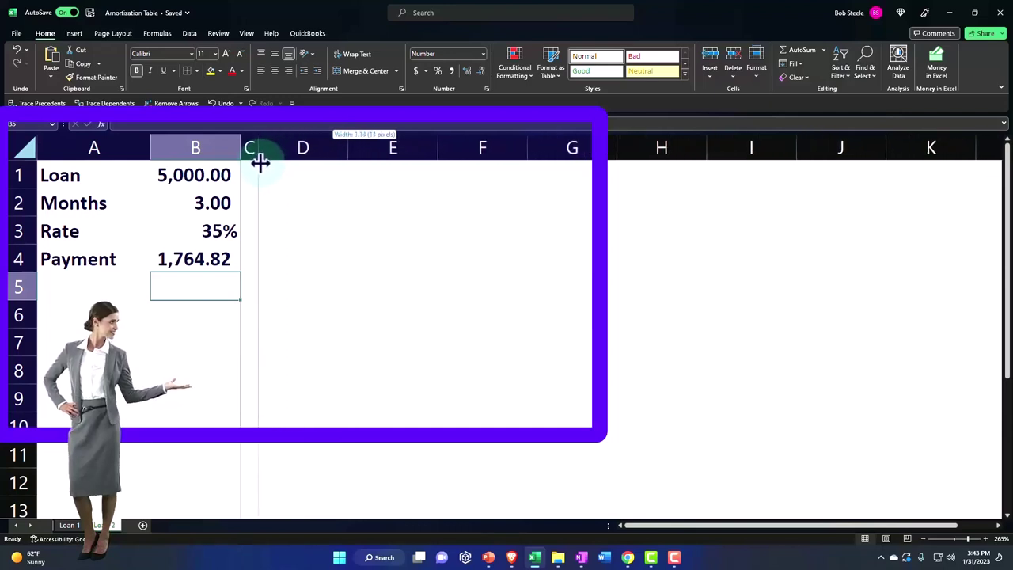
- Enter the column headers Period, Payments and Interest in cells D2, E2 and F2
left_click(283, 164)
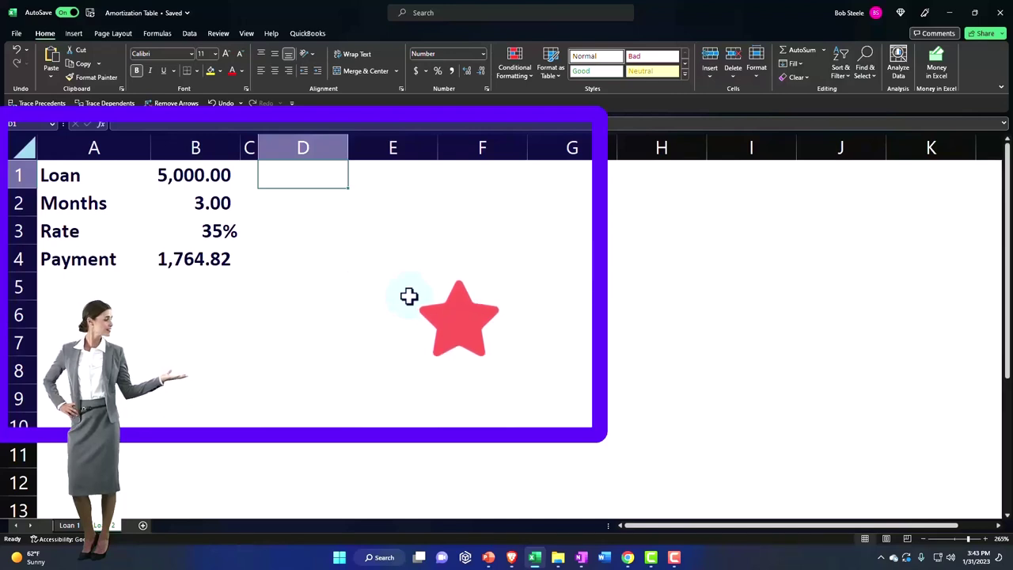
key("Down")
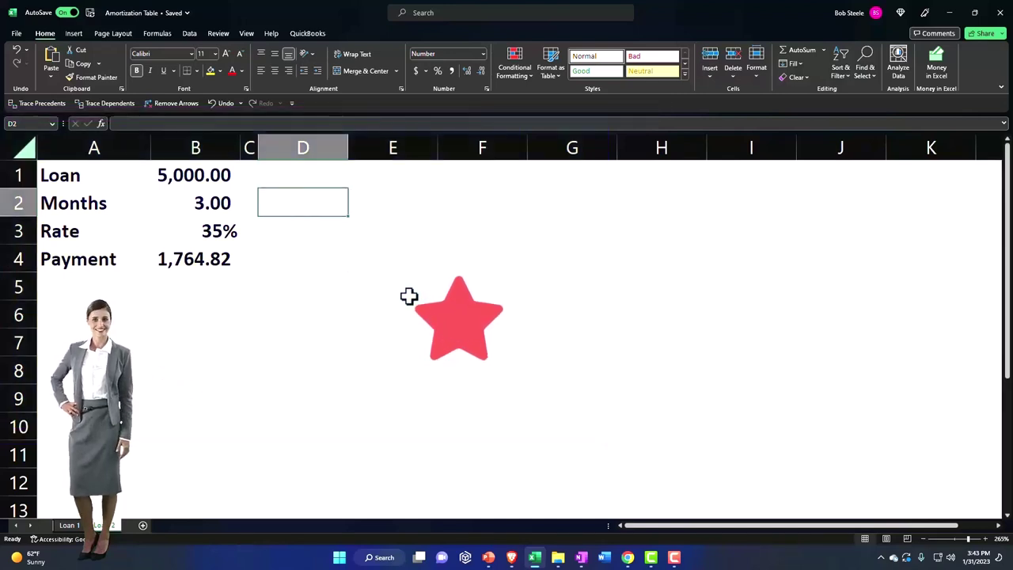
type("Pero")
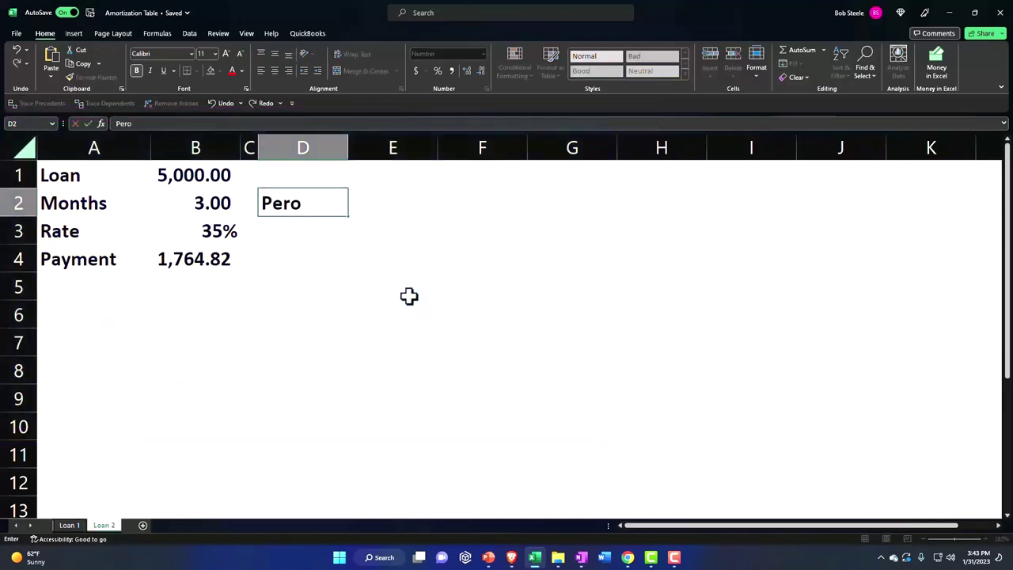
key("BackSpace")
key("BackSpace")
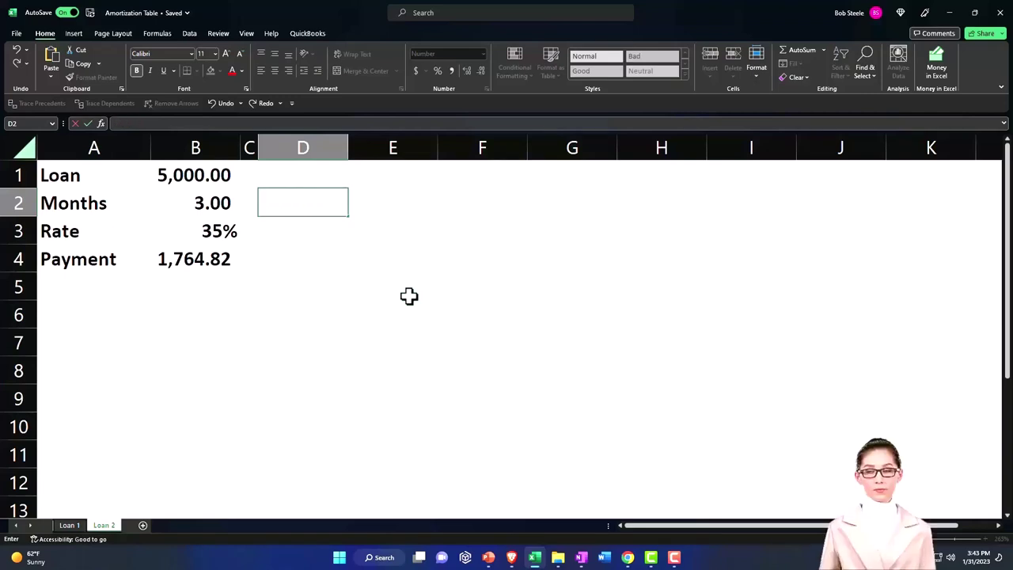
type("M")
key("BackSpace")
type("Period")
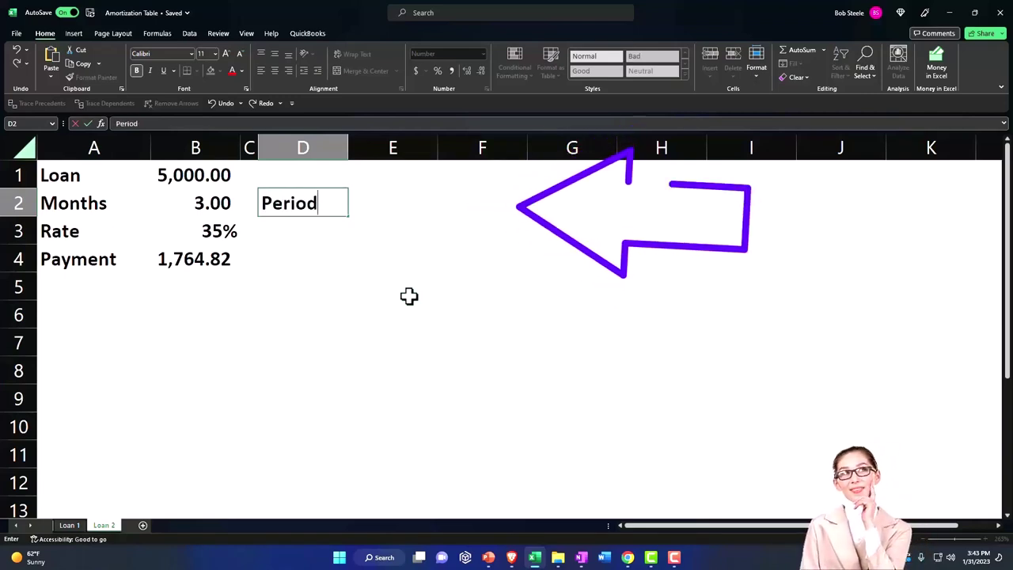
key("Tab")
type("Payments")
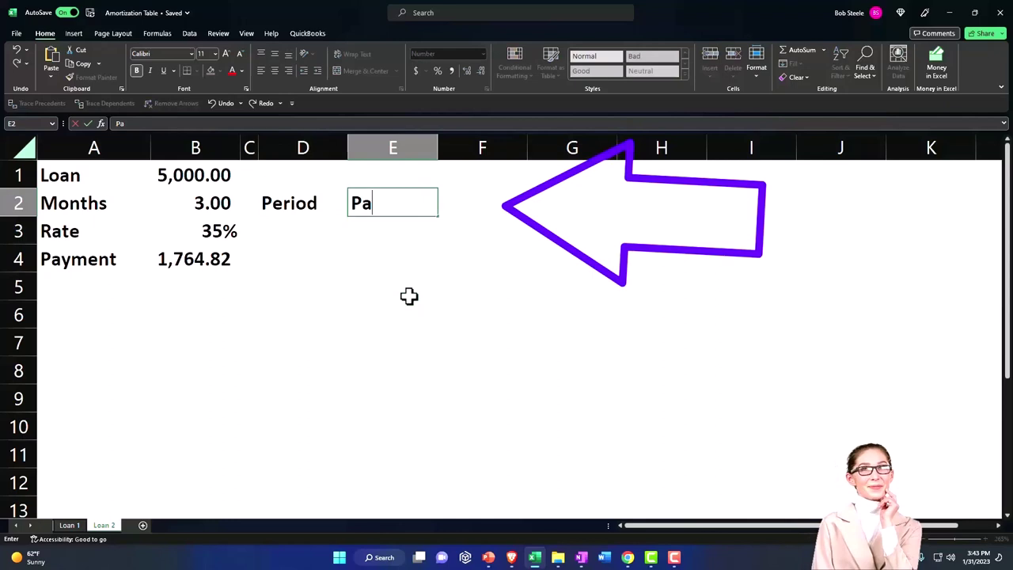
key("Tab")
type("Interest")
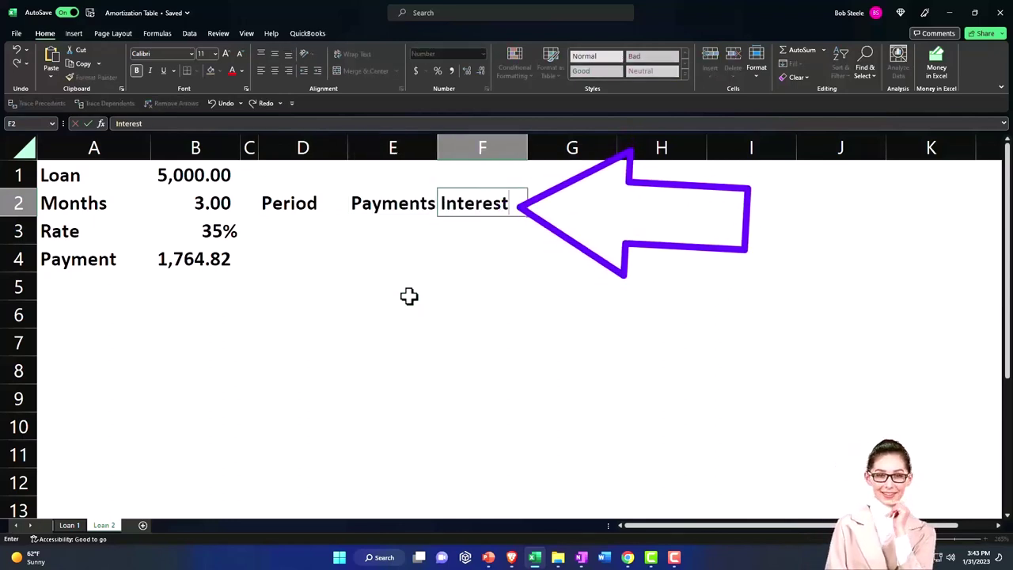
- Enter the header Loan Reduction as two stacked words, Loan in G1 and Reduction in G2
key("Tab")
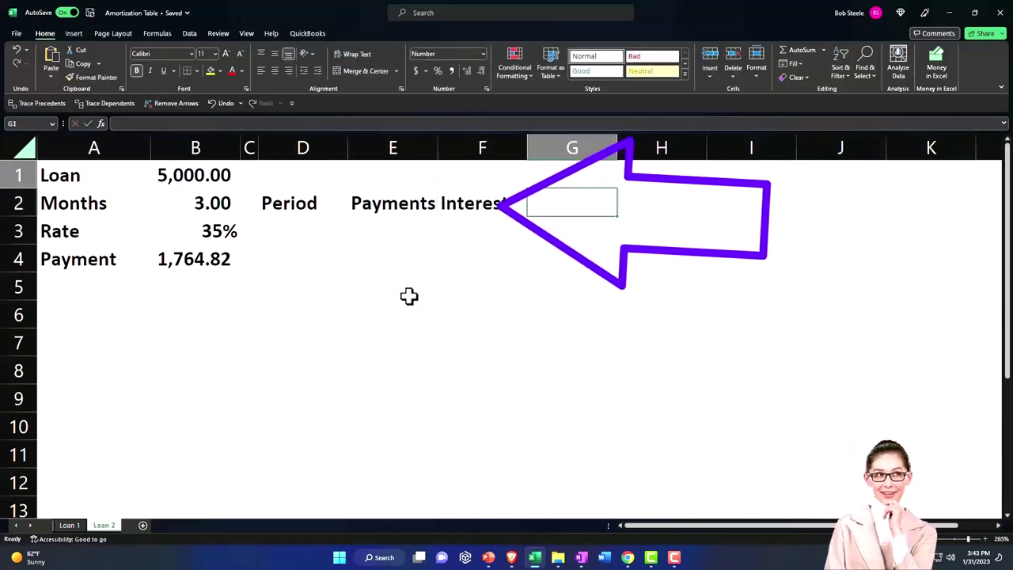
key("Up")
type("Loan")
key("Return")
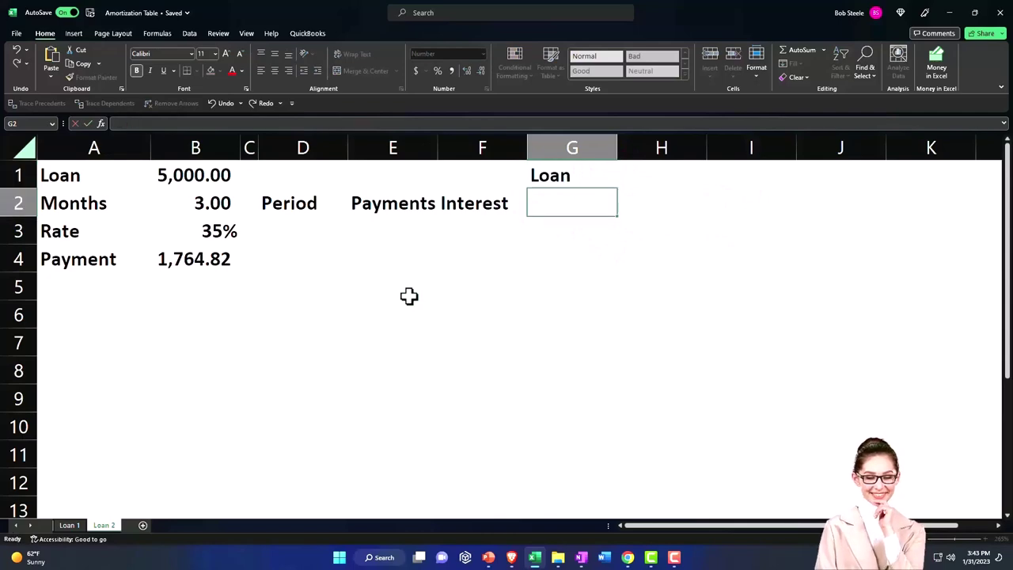
type("Reduction")
key("Return")
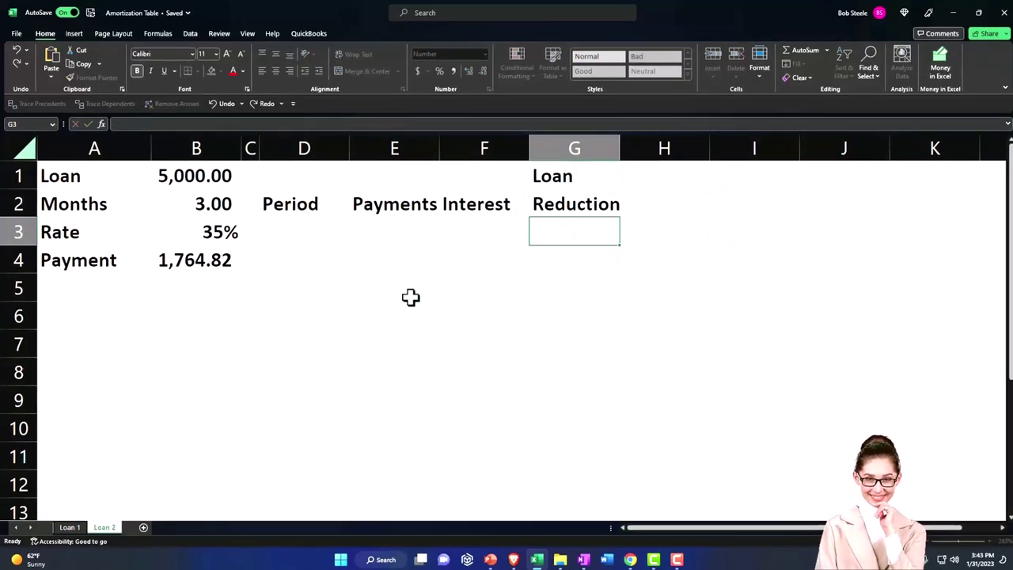
- Try the whole header Loan Reduction in cell G1 alone, with its text wrapped
left_click(560, 221)
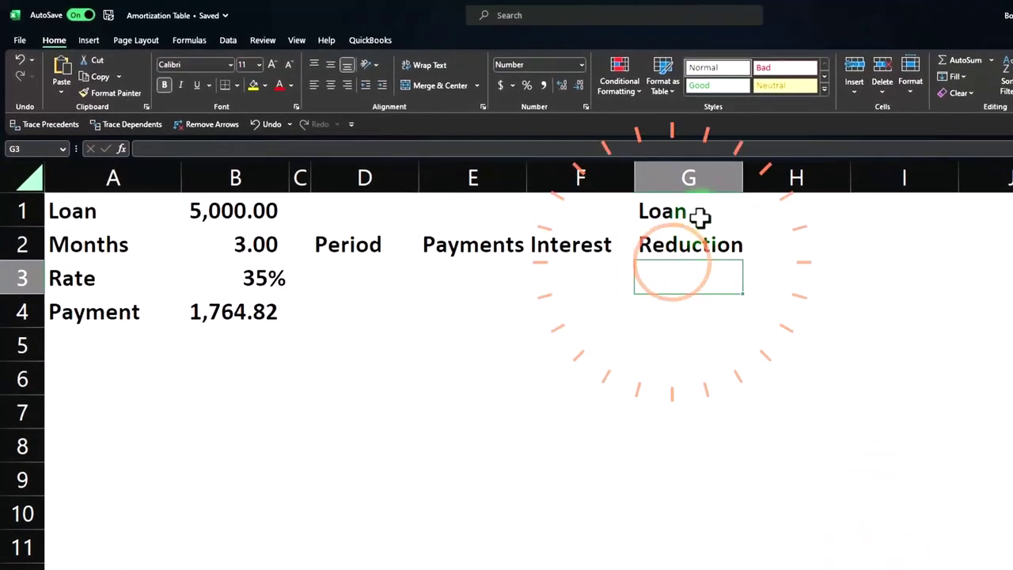
left_click_drag(701, 217, 701, 236)
double_click(702, 216)
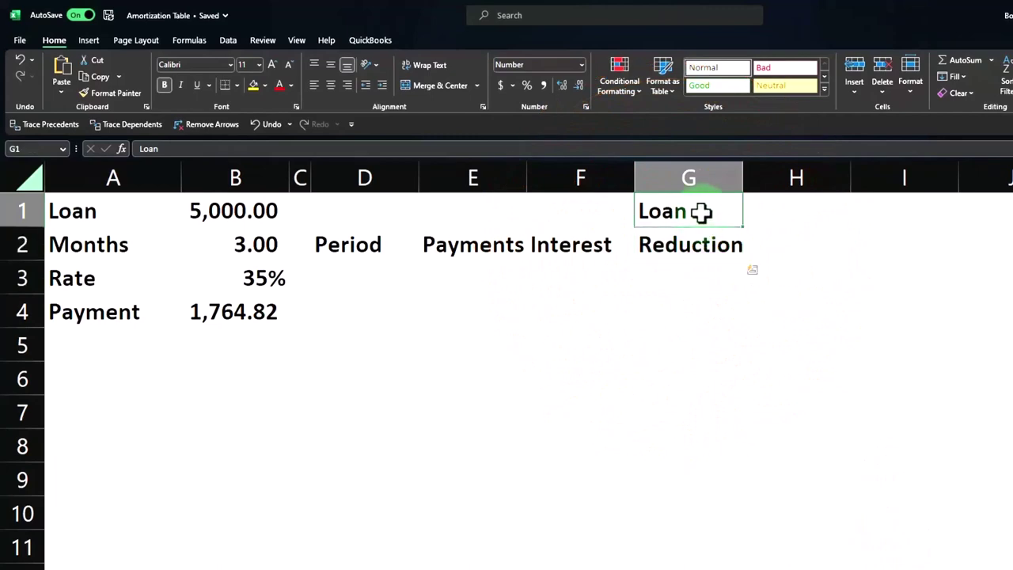
type("Reduction")
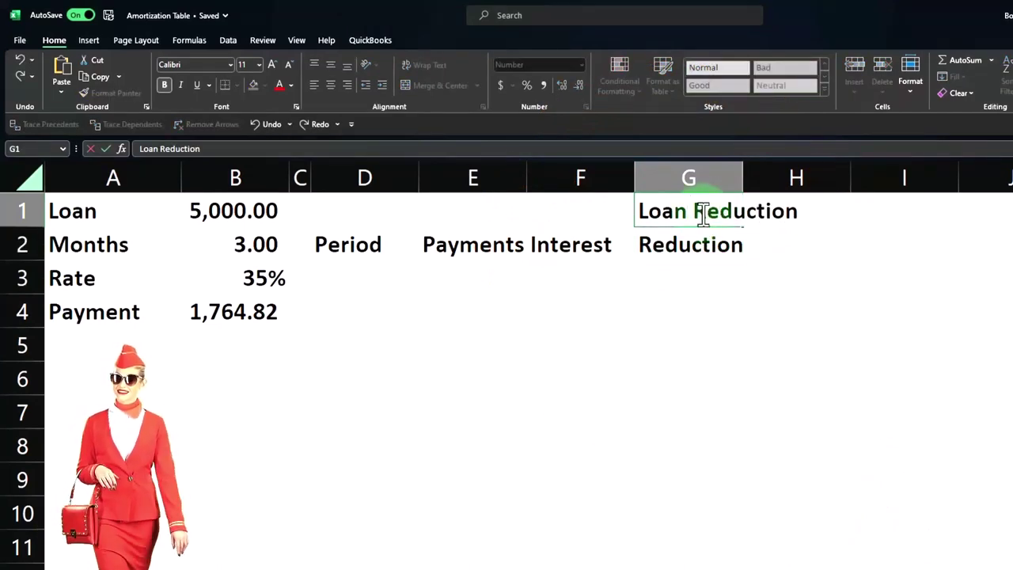
key("Return")
left_click(703, 212)
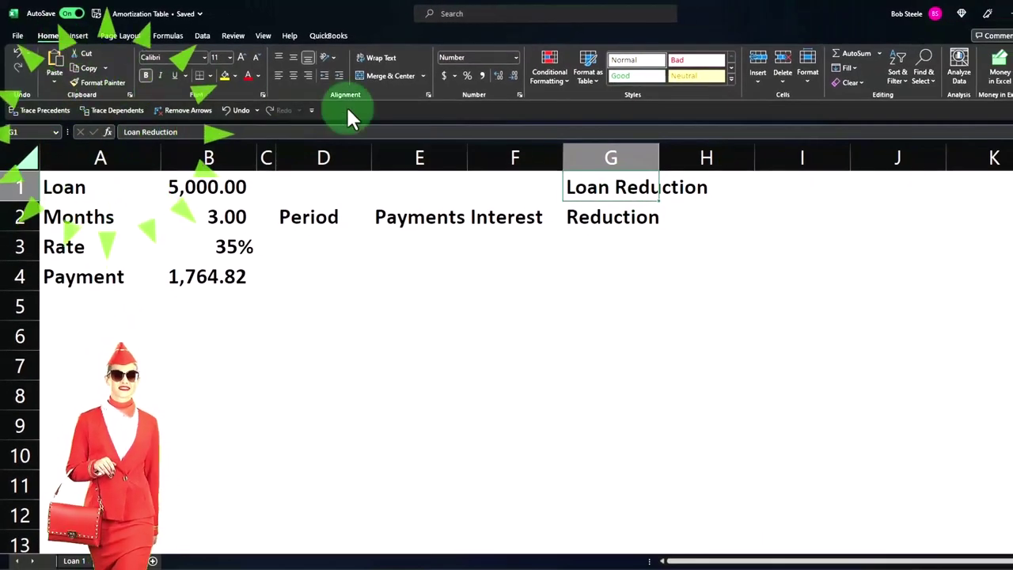
left_click(363, 62)
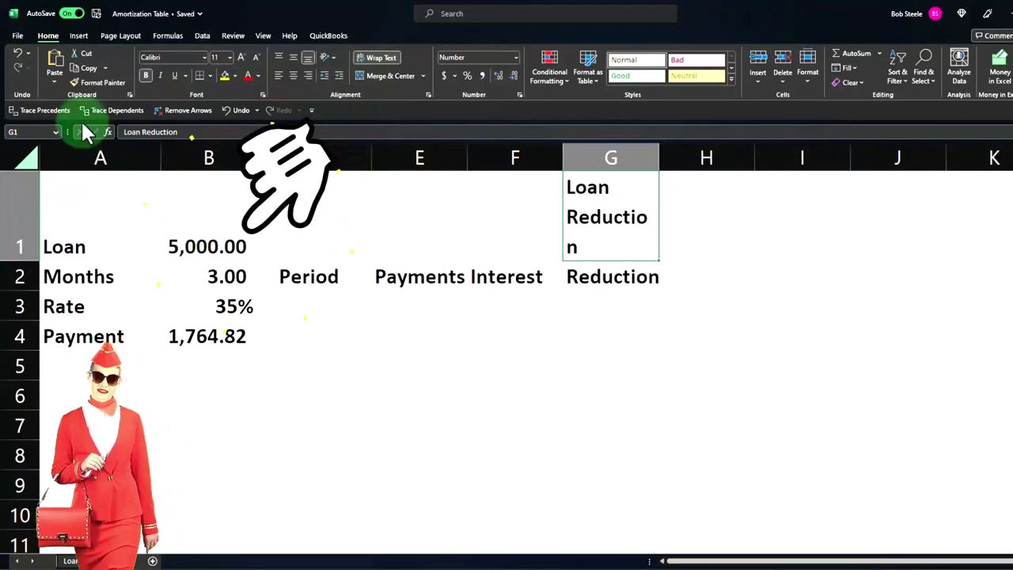
- Undo the text wrap on G1 and restore its label to Loan
left_click(18, 53)
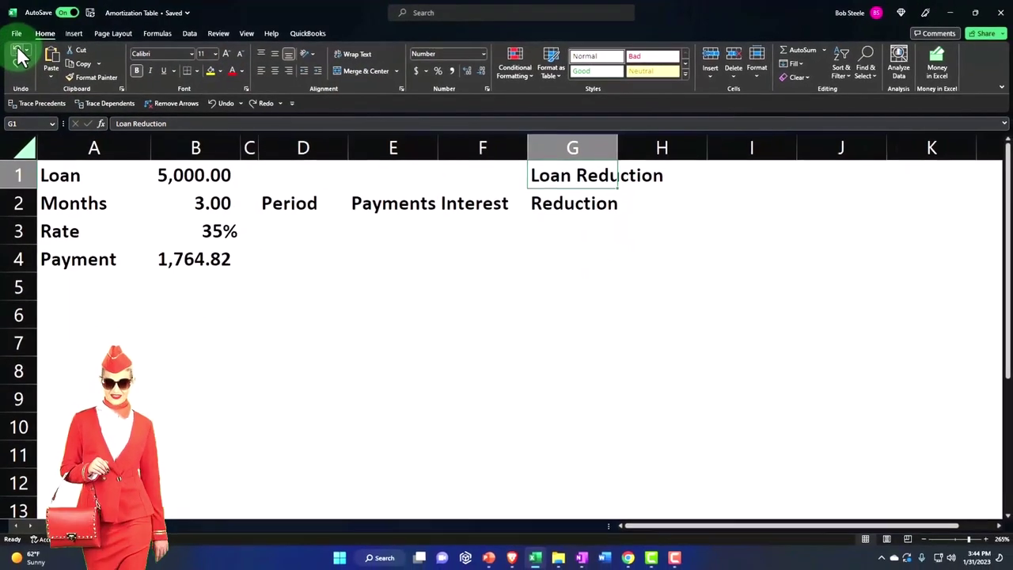
double_click(581, 175)
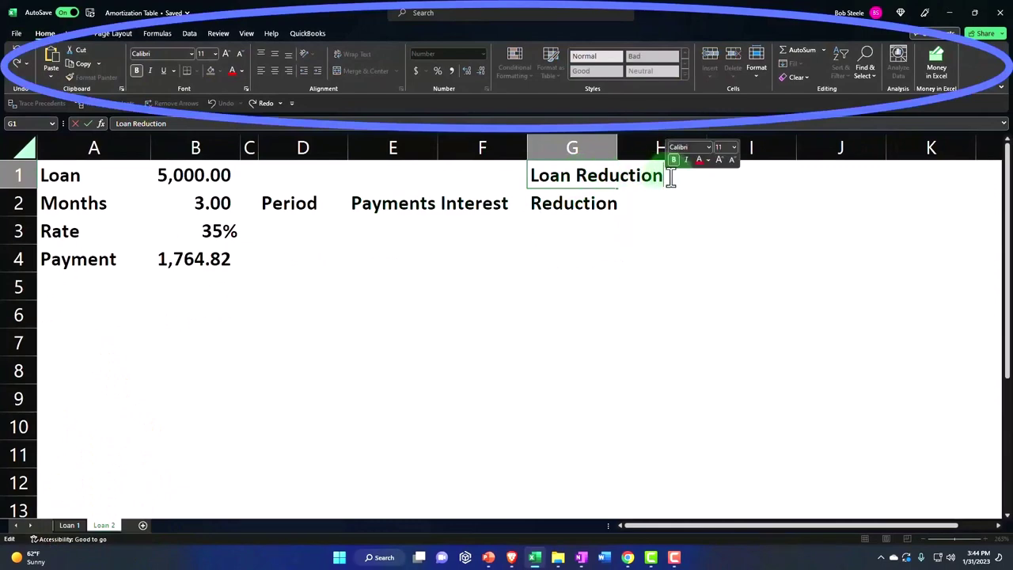
key("alt+Return")
key("Return")
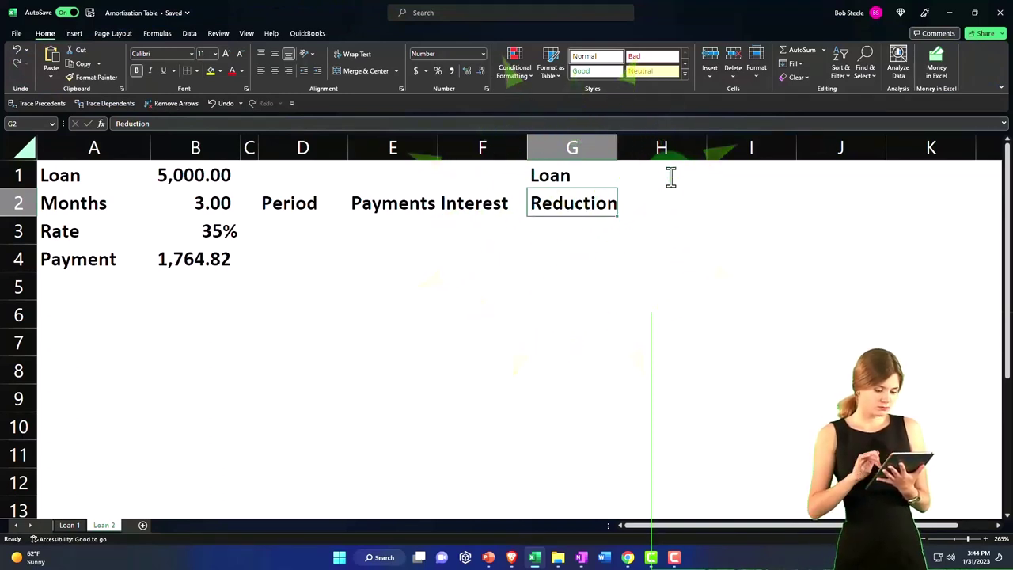
- Enter the header Loan Balance as two stacked words, Loan in H1 and Balance in H2
left_click(670, 177)
type("Loa")
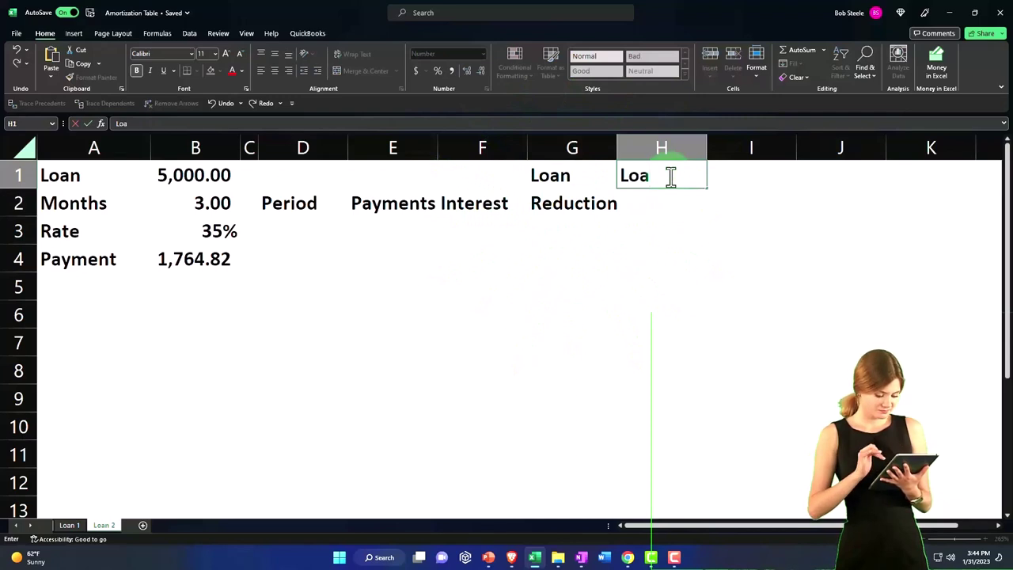
type("n")
key("Return")
type("Balan")
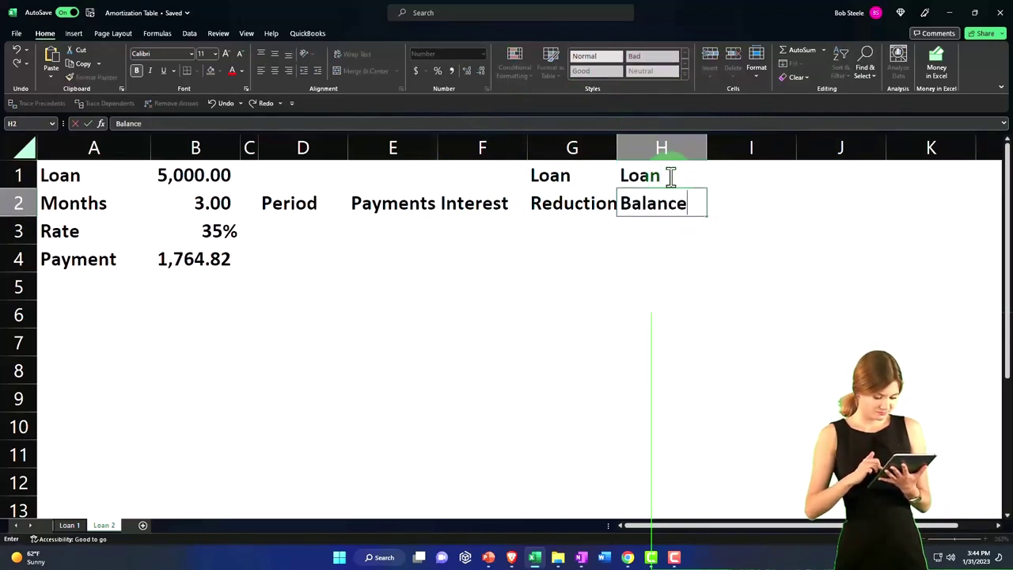
type("ce")
key("Return")
left_click_drag(558, 301, 755, 303)
key("Up")
key("Left")
key("Right")
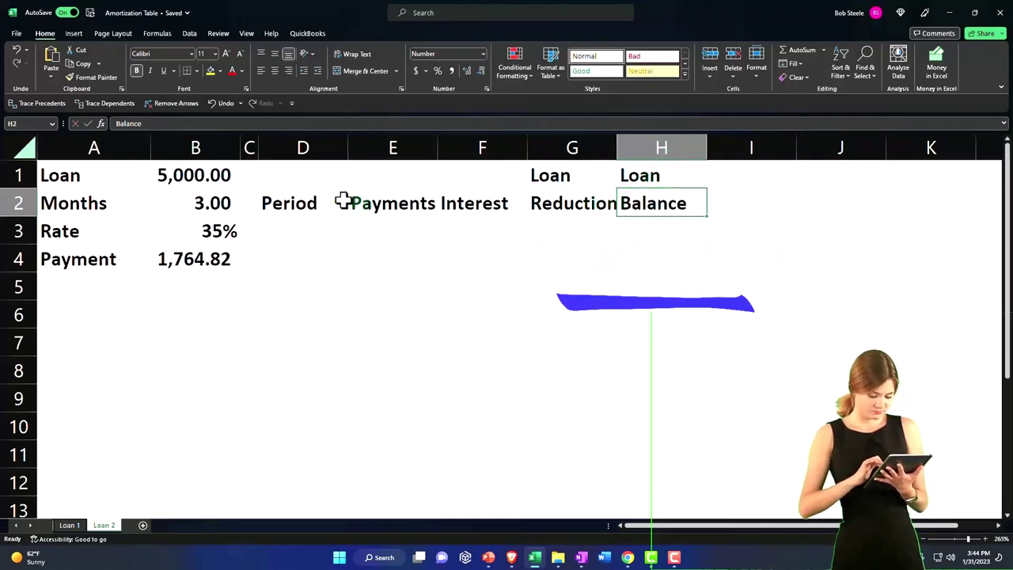
- Format the header range D1:H2 with black fill and white, centred text
left_click_drag(302, 176, 638, 196)
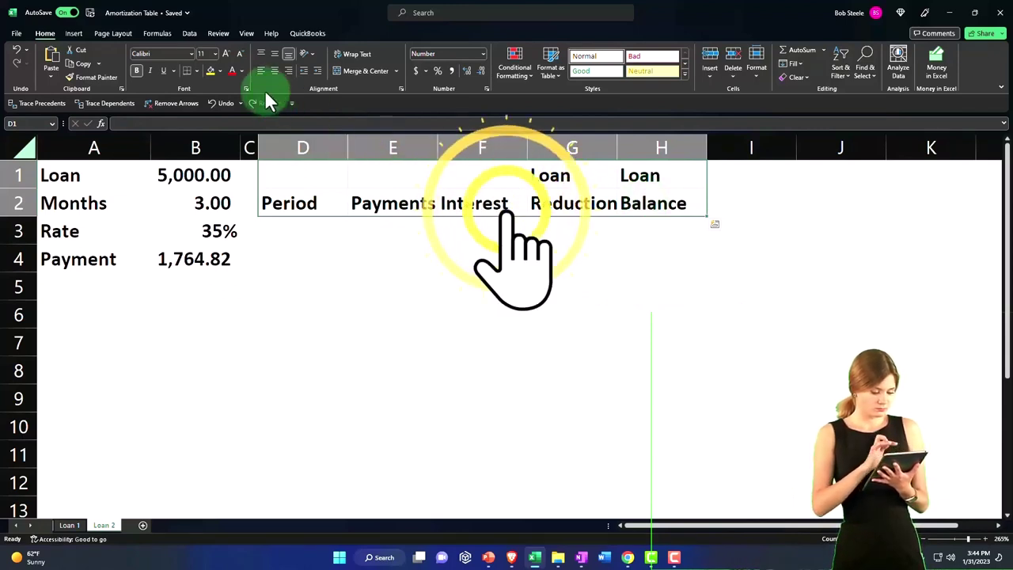
left_click(220, 72)
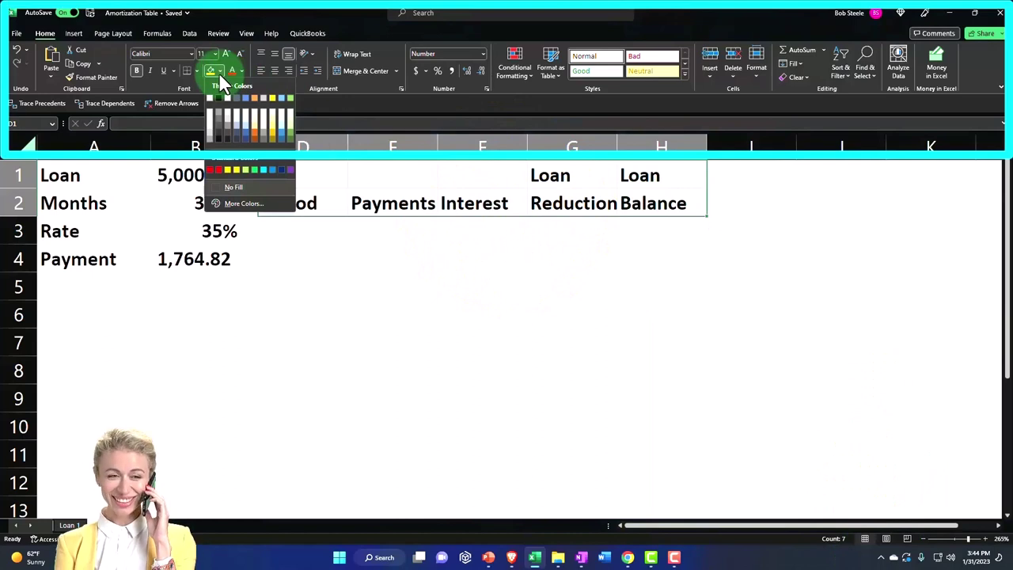
left_click(219, 98)
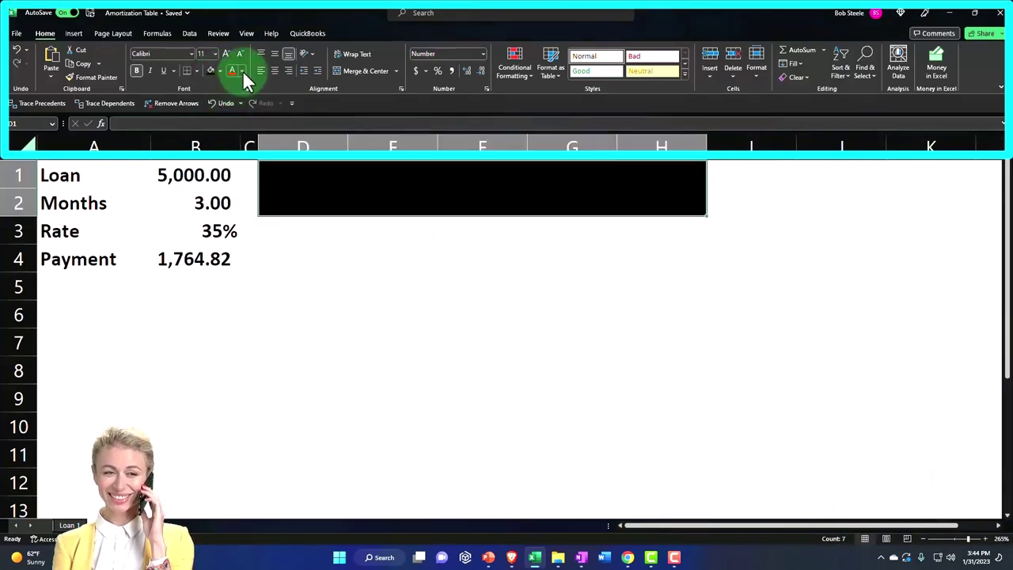
left_click(242, 70)
left_click(241, 112)
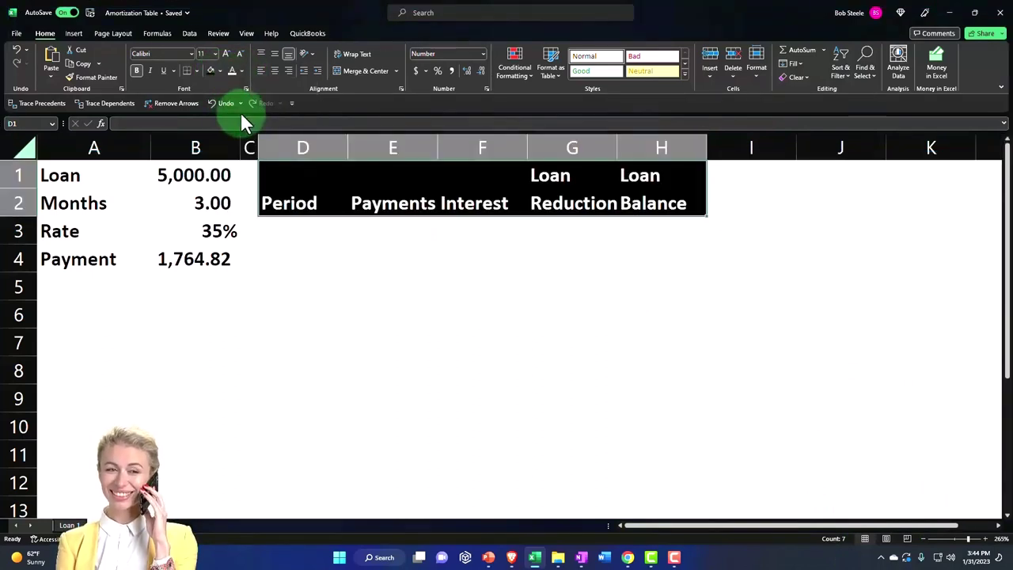
left_click(275, 69)
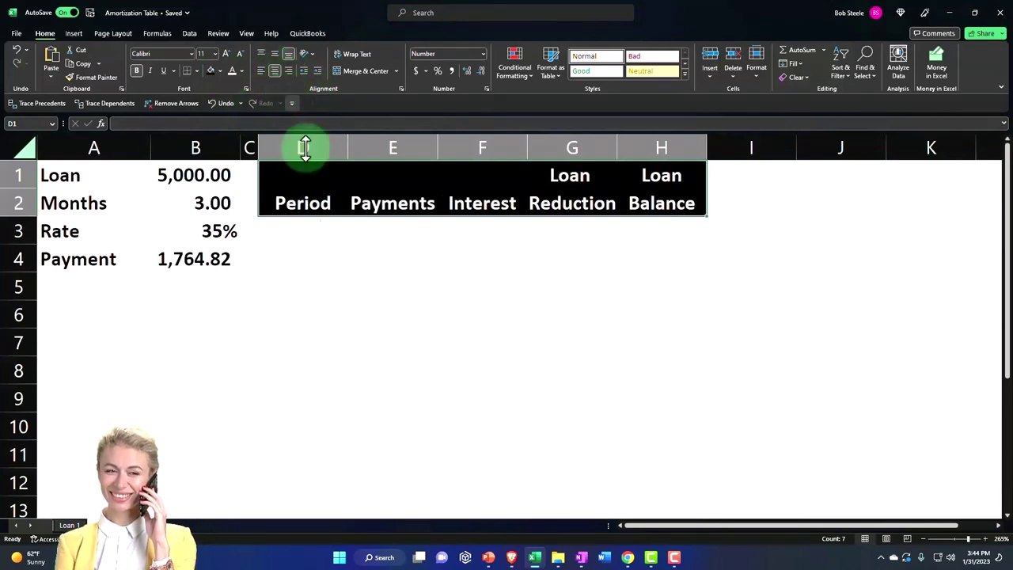
- Narrow column D slightly and set the whole column's number format to Short Date
left_click(341, 261)
left_click_drag(347, 155, 340, 155)
left_click(321, 229)
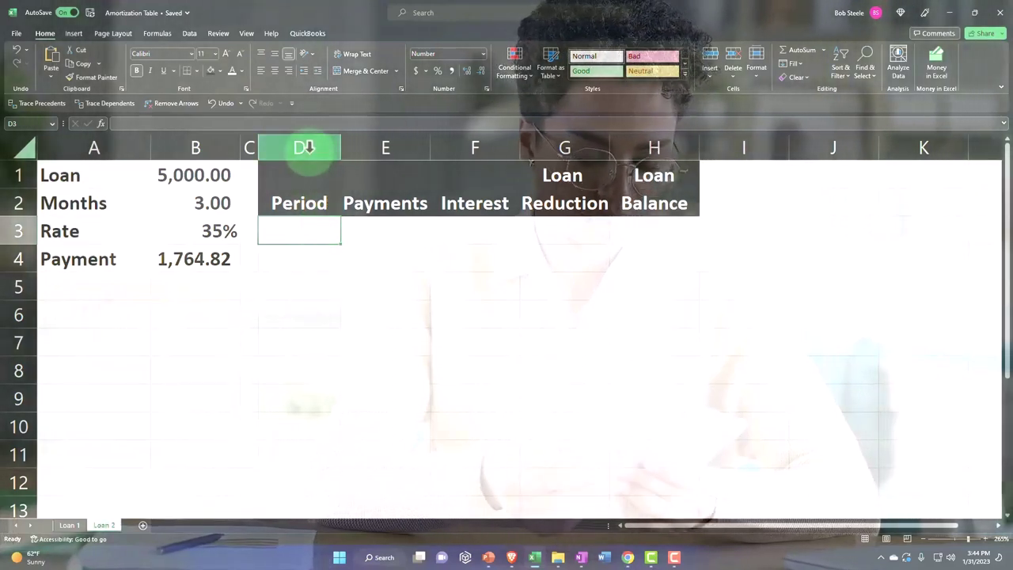
left_click(307, 148)
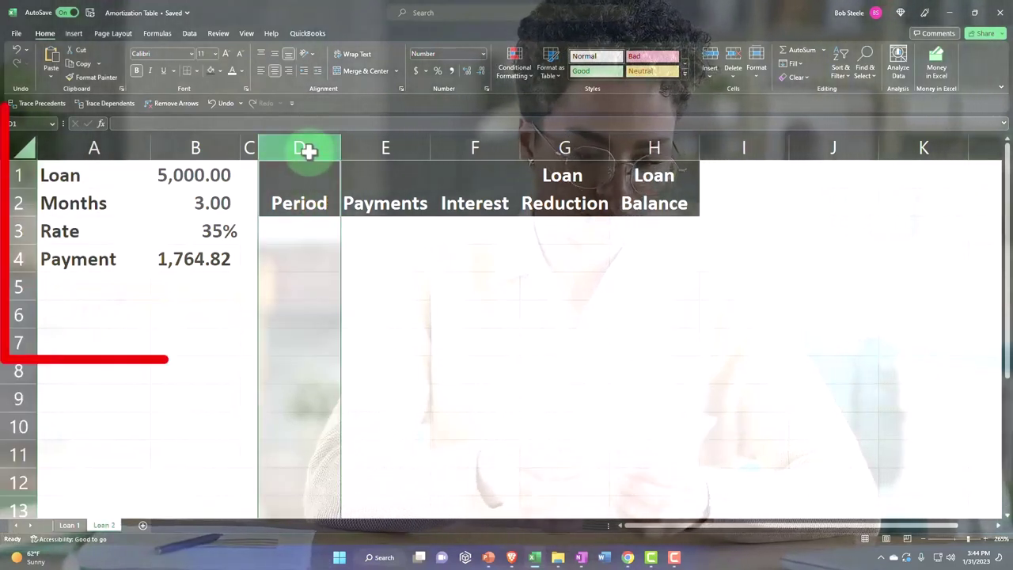
left_click(483, 54)
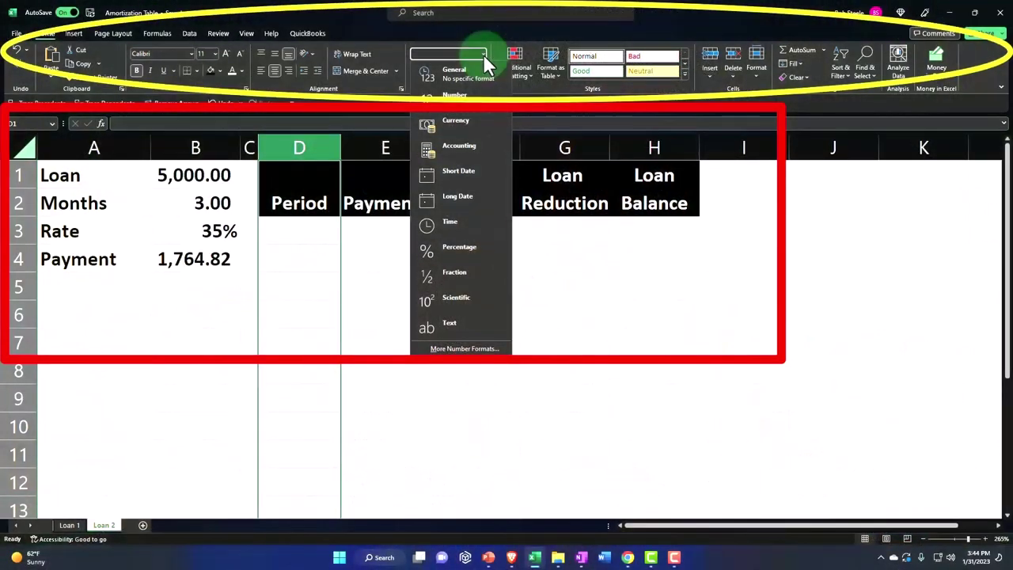
left_click(462, 172)
- Enter the first period date 2/15/2023 in D3 and autofit column D to it
left_click(305, 236)
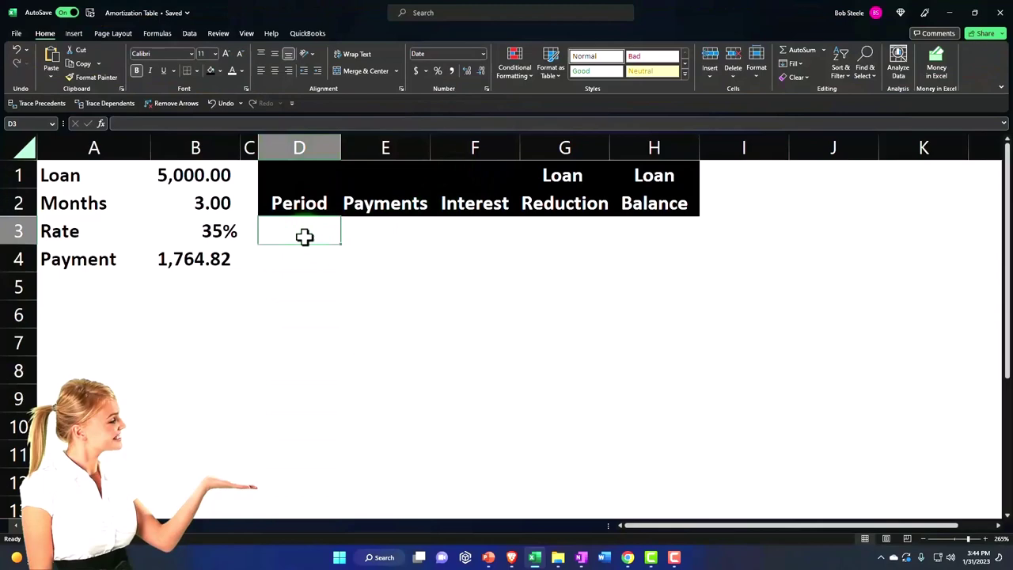
type("2/1/2023")
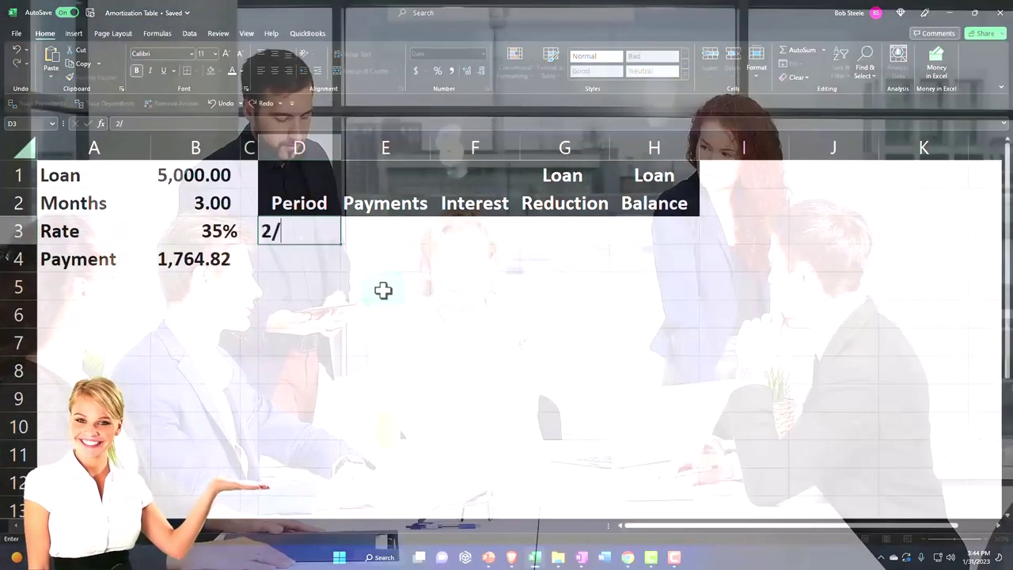
key("Return")
key("Up")
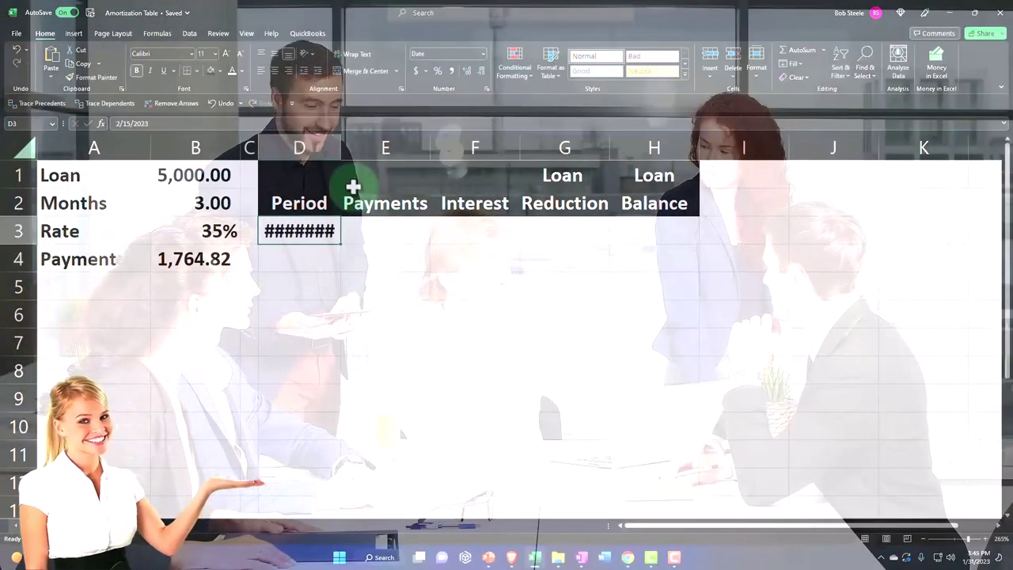
double_click(343, 148)
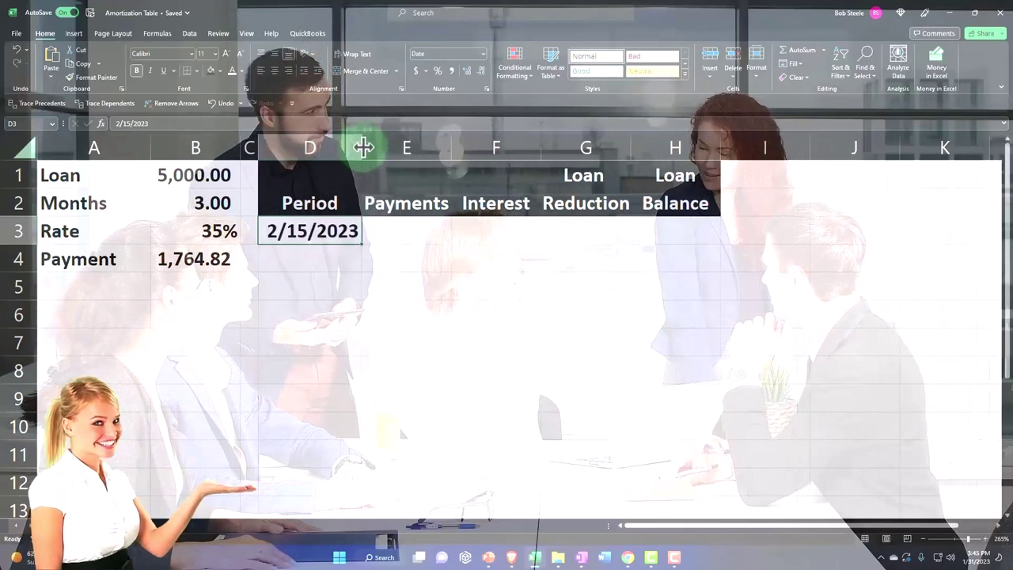
- Enter the next two monthly period dates, 3/15/2023 in D4 and 4/15/2023 in D5
left_click(358, 264)
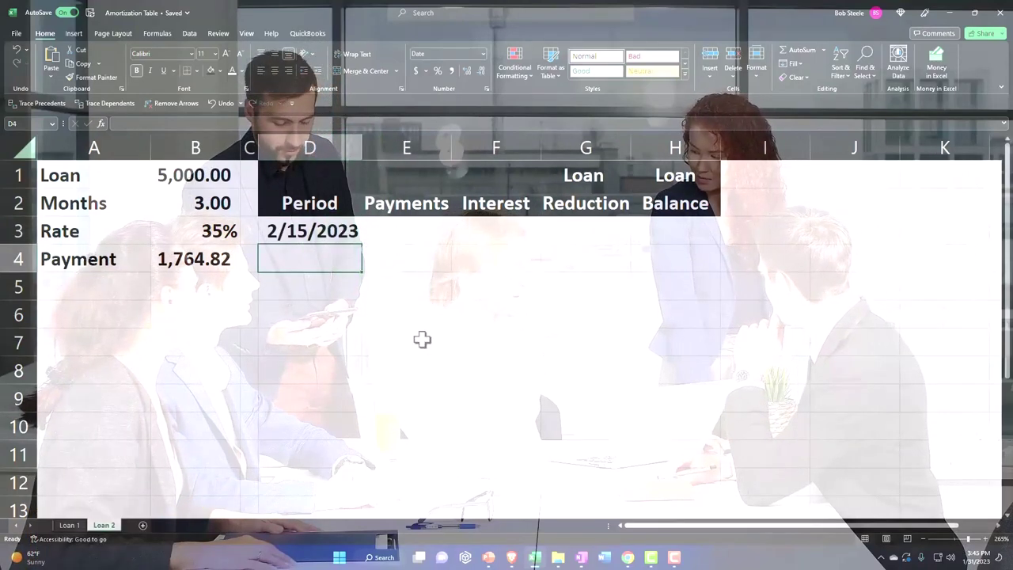
type("3/")
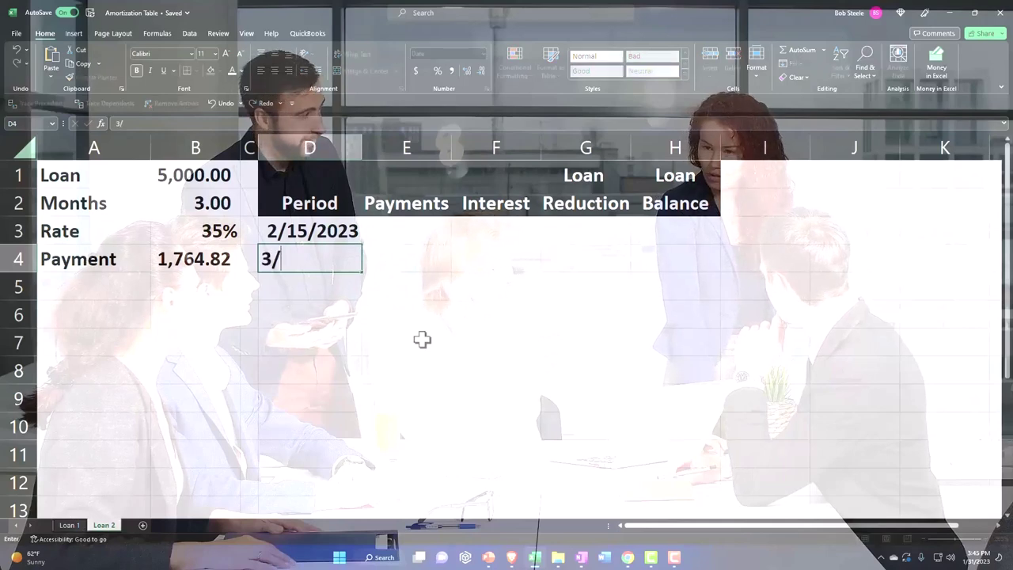
type("15")
key("Return")
type("4")
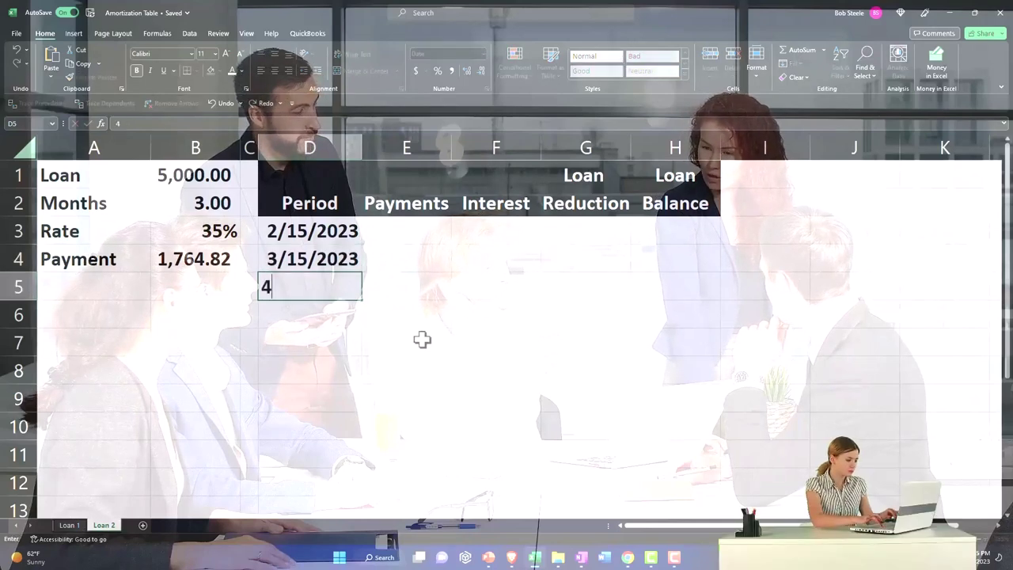
type("/15")
key("Return")
- Extend the monthly date series from D4:D5 down to D6
left_click(338, 259)
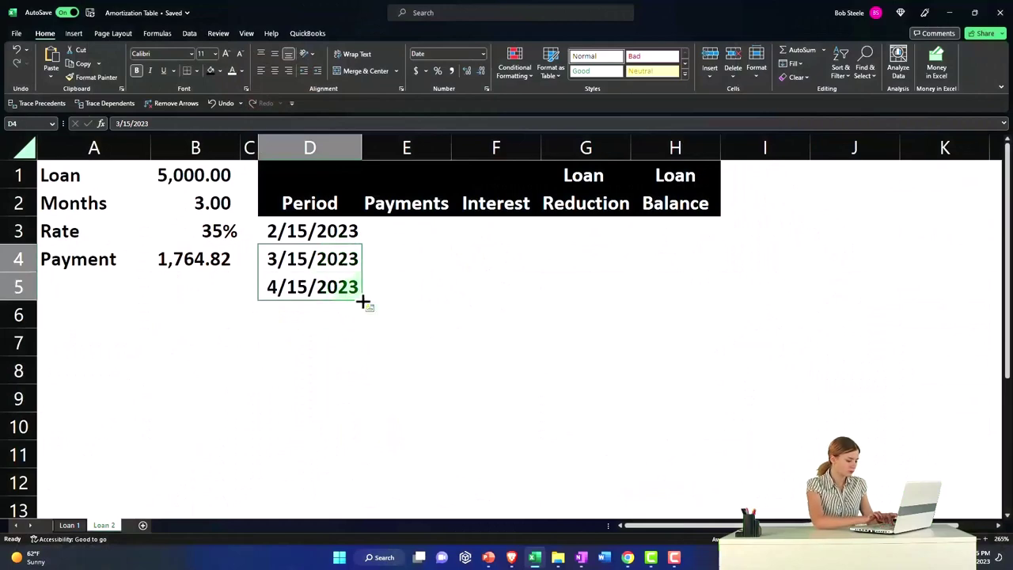
left_click_drag(361, 319, 362, 320)
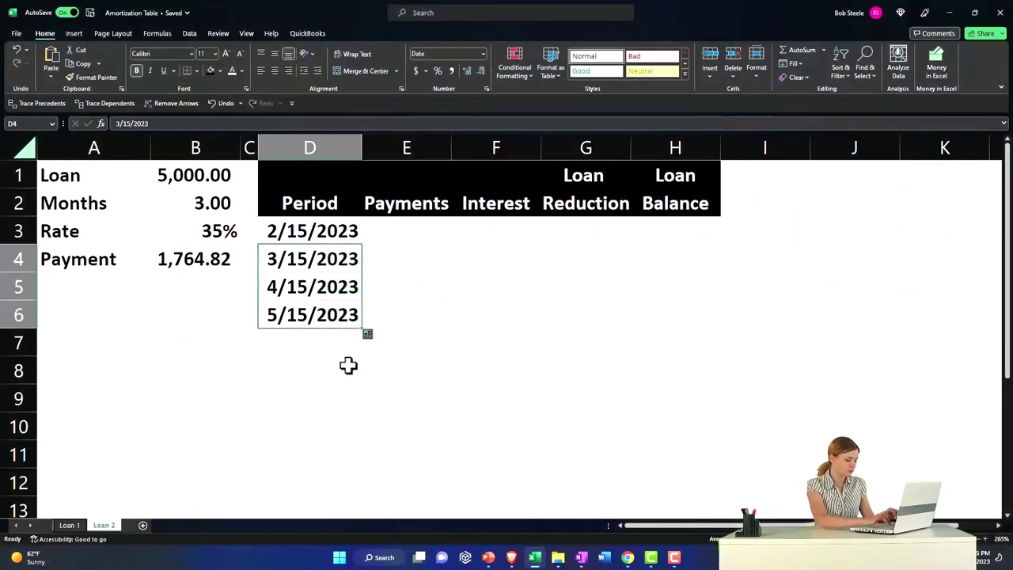
left_click(349, 365)
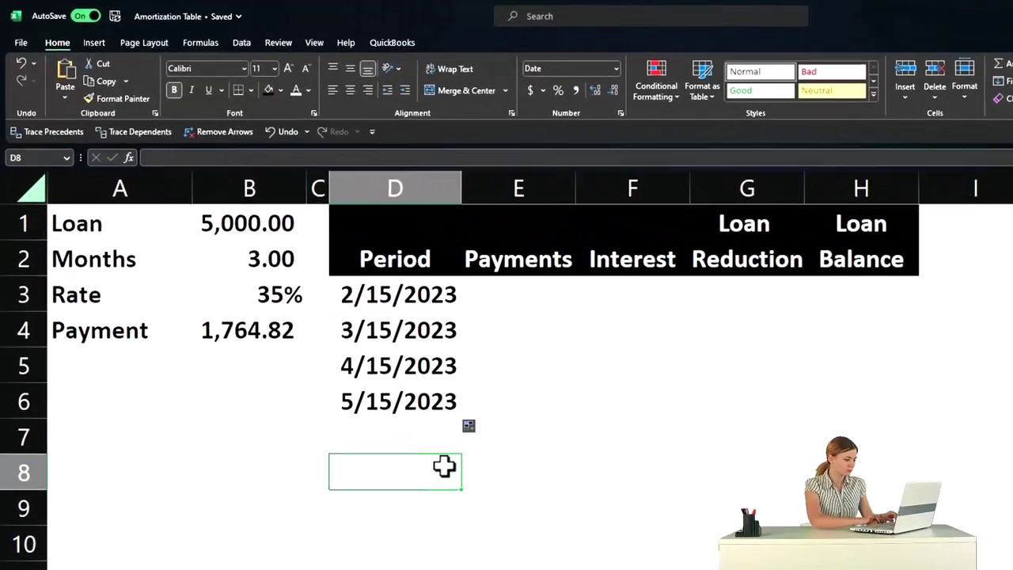
- Link the opening loan balance in H3 to the loan amount in B1
left_click(867, 292)
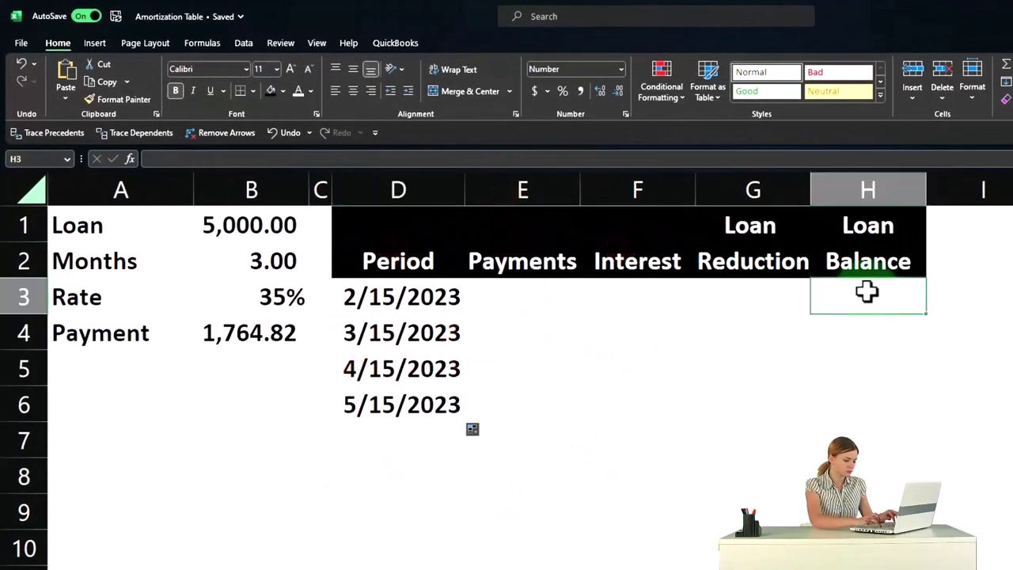
type("=")
key("Left")
key("Left")
key("Left")
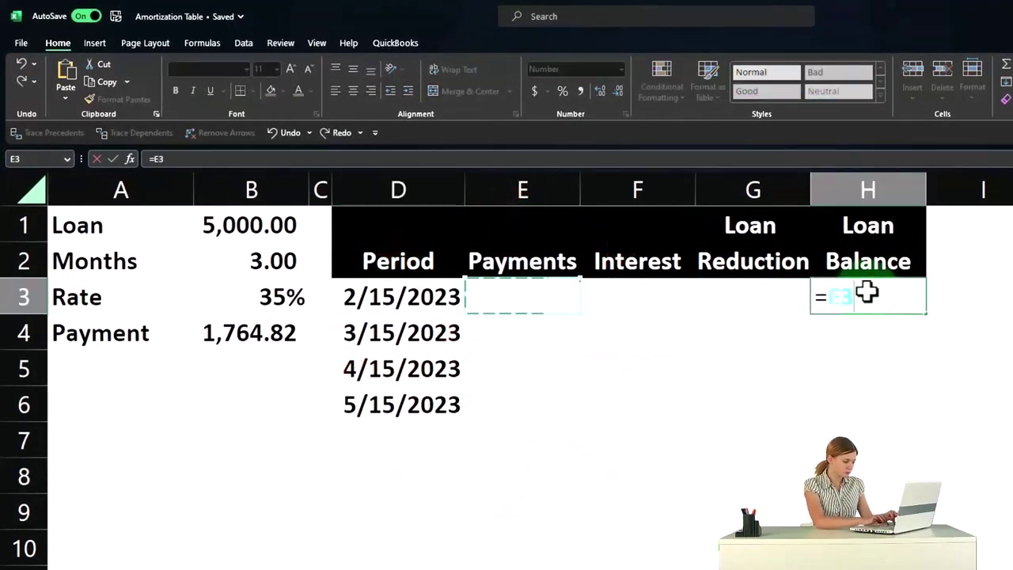
key("Return")
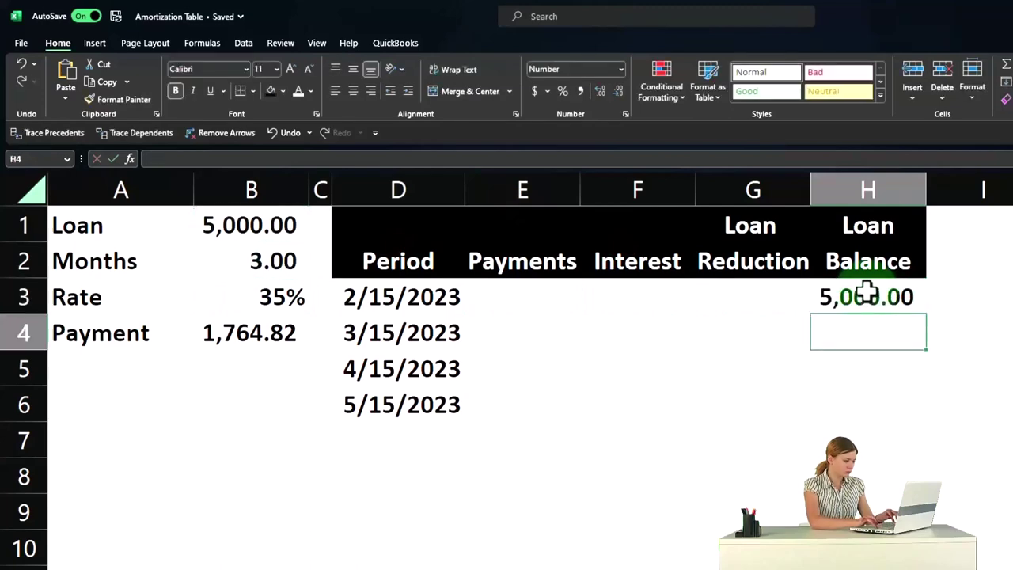
- Enter the first payment in E4 as an absolute reference to the payment input, =$B$4
key("Left")
key("Left")
key("Left")
type("=")
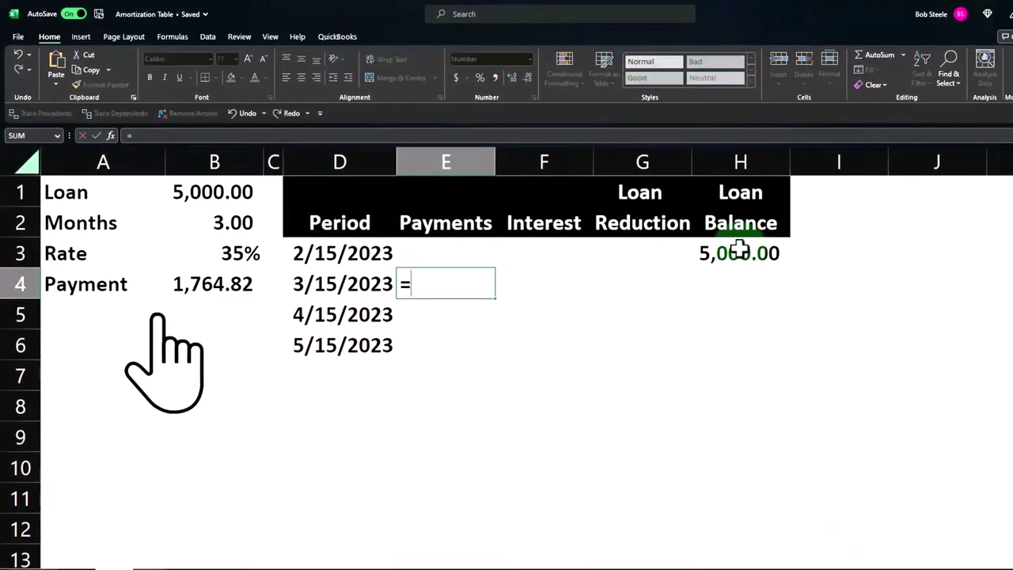
key("Left")
key("Left")
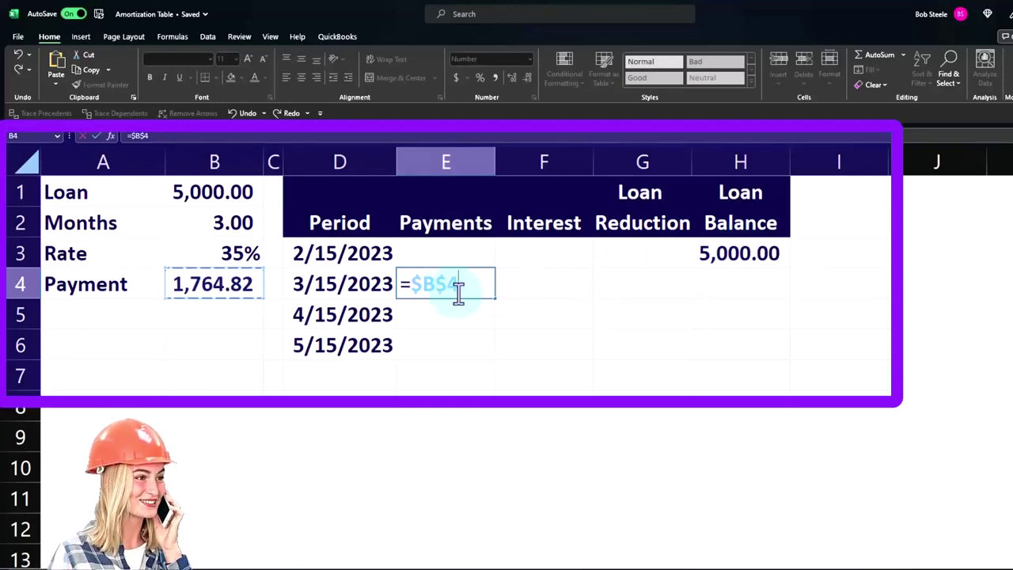
key("Return")
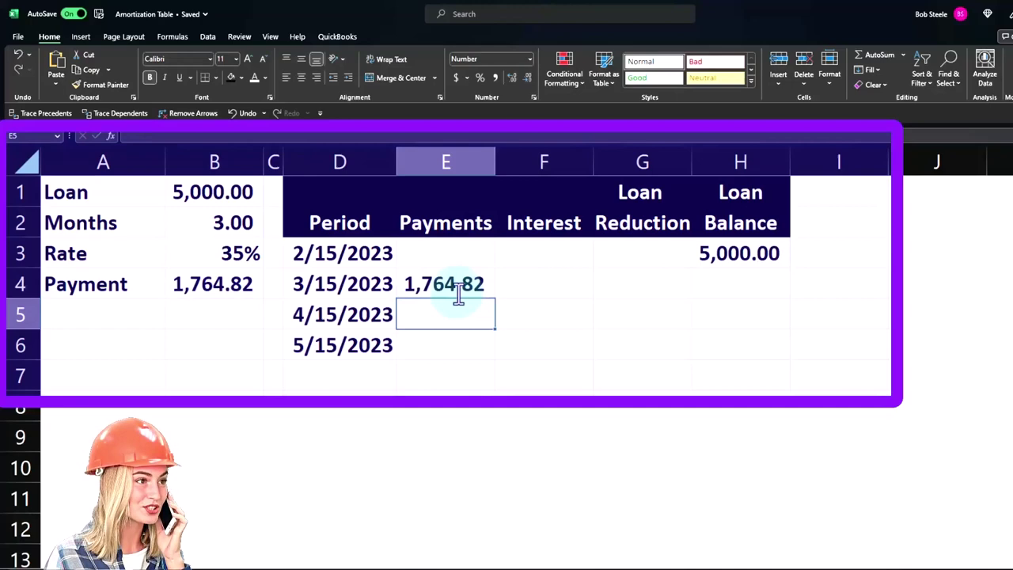
- Copy the payment formula from E4 down to E6 and check the reference in E5
left_click(459, 291)
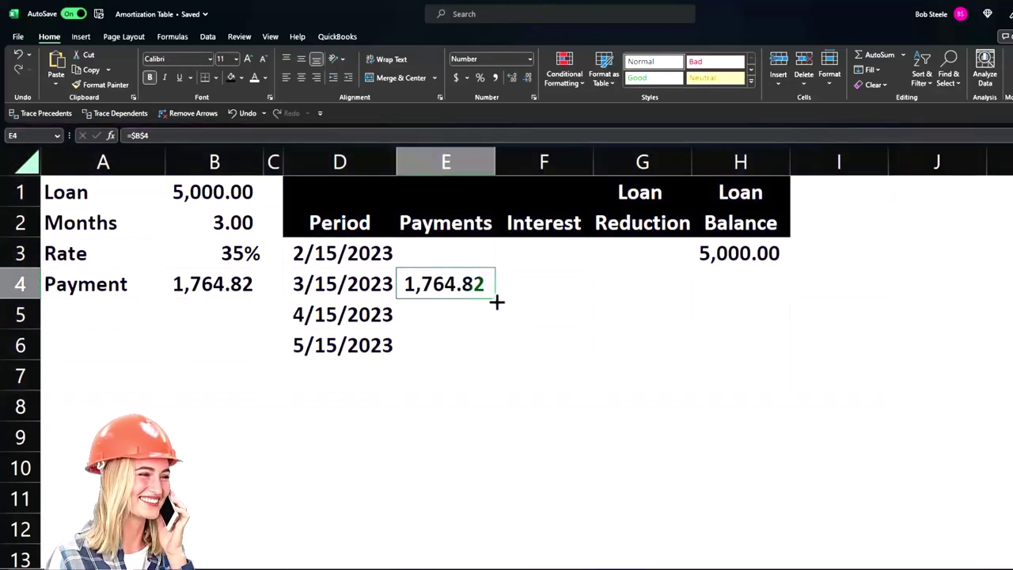
left_click_drag(492, 348, 492, 356)
left_click(459, 314)
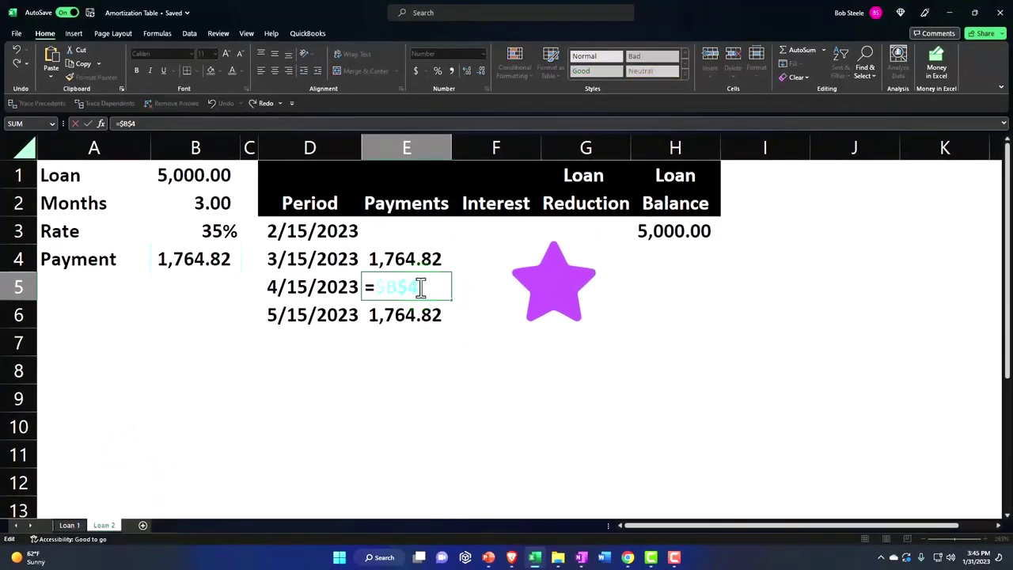
key("Return")
- Enter the first period's interest formula =H3*$B$3/12 in F4, with an absolute reference to the rate
key("Right")
key("Up")
key("Up")
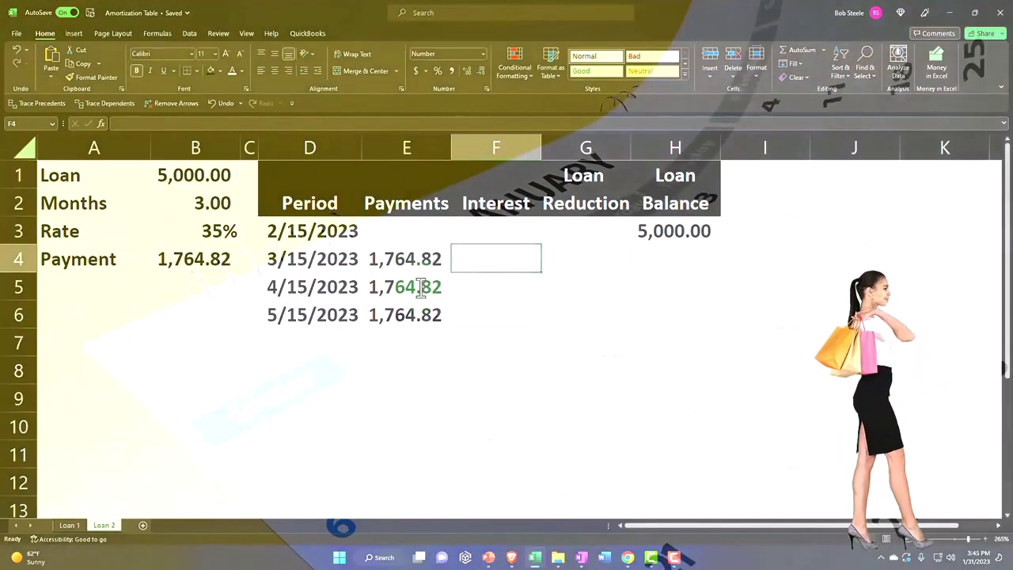
type("=")
key("Right")
key("Right")
key("Up")
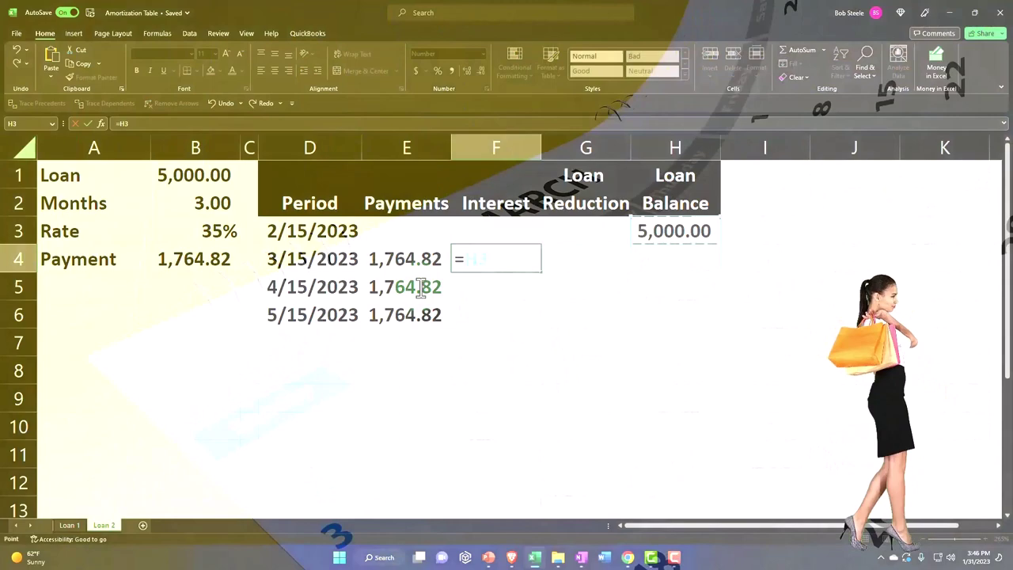
type("*")
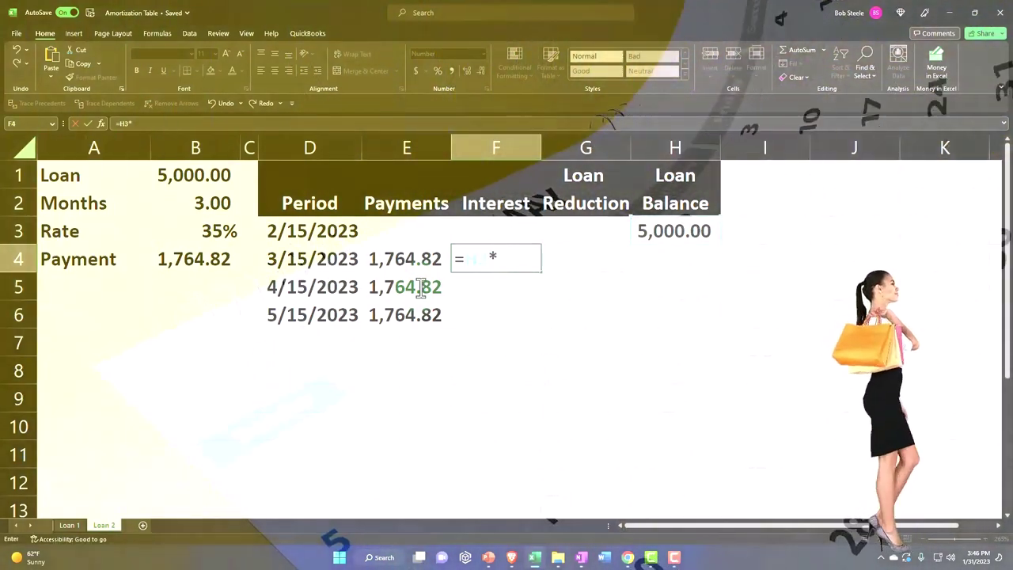
key("Left")
key("Left")
key("Left")
key("Left")
key("Up")
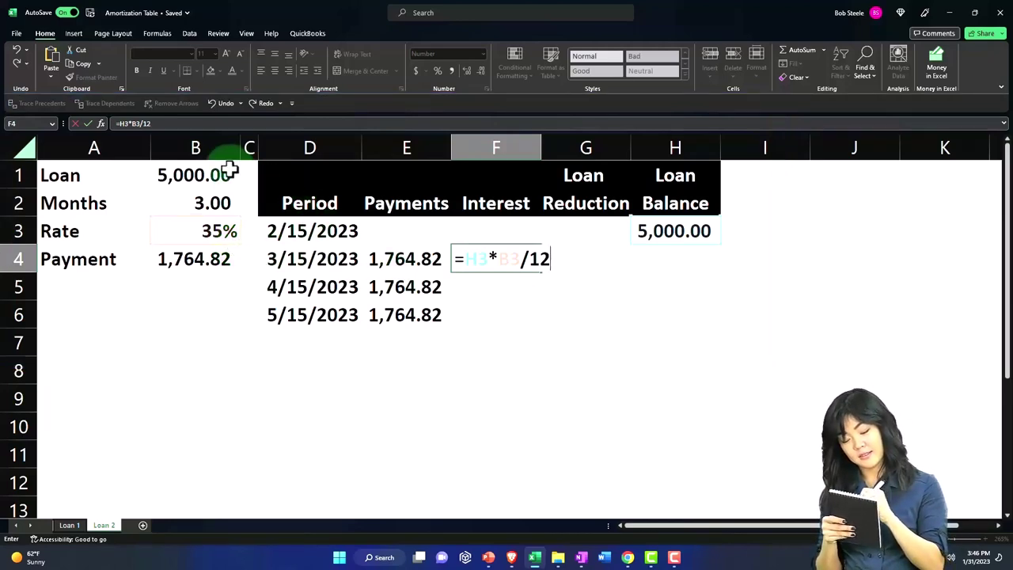
left_click(499, 259)
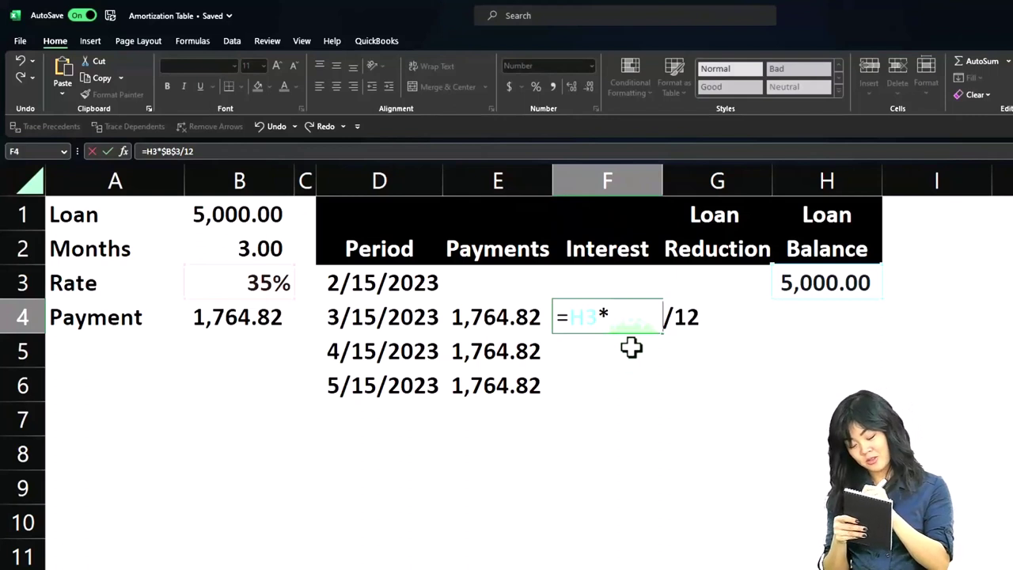
key("Return")
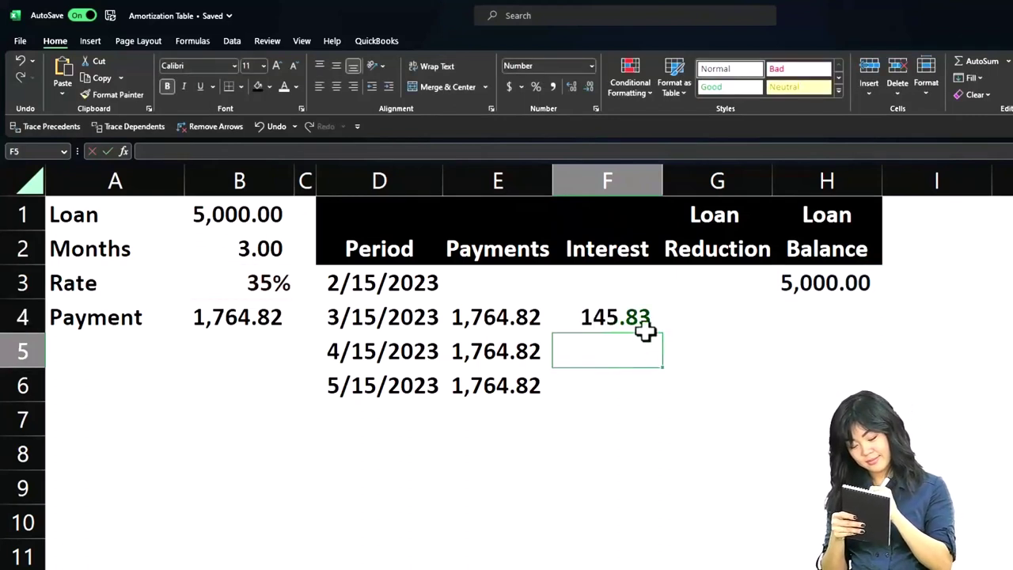
- Copy the interest formula from F4 down to F6 and check the references in F5
left_click(649, 320)
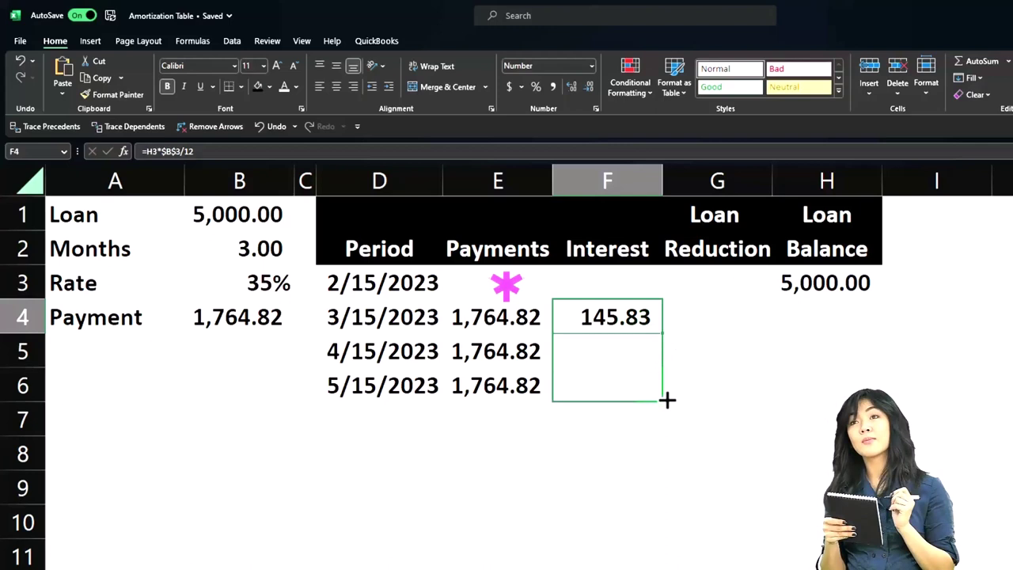
left_click_drag(668, 399, 670, 402)
double_click(631, 349)
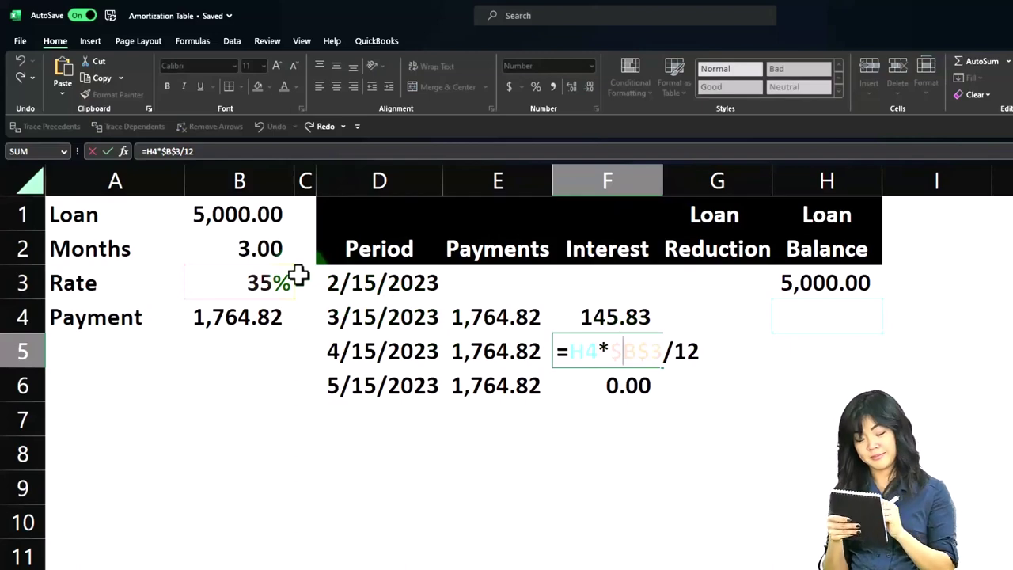
key("Return")
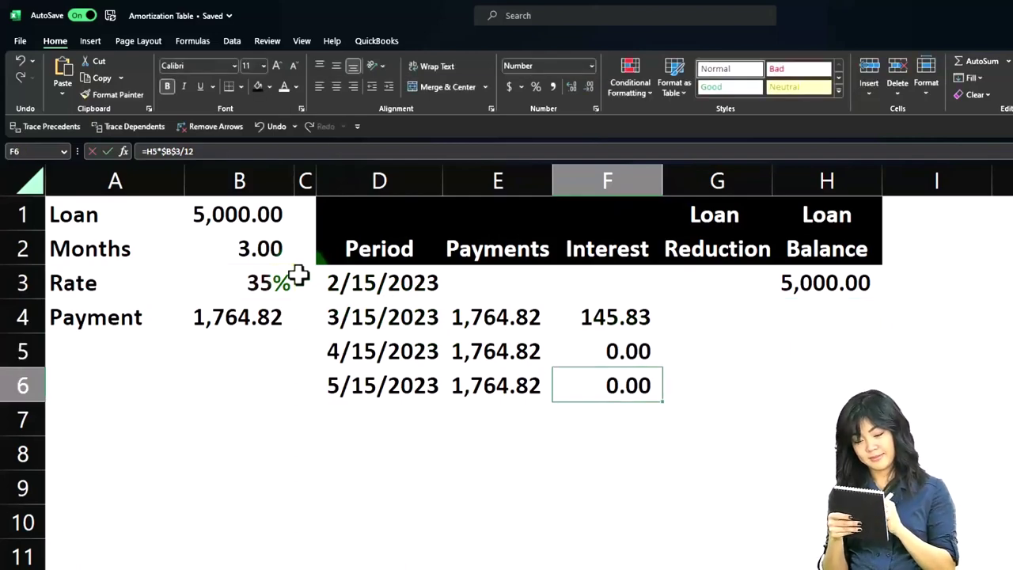
- Enter the loan reduction formula =E4-F4 in G4
left_click(670, 307)
type("=")
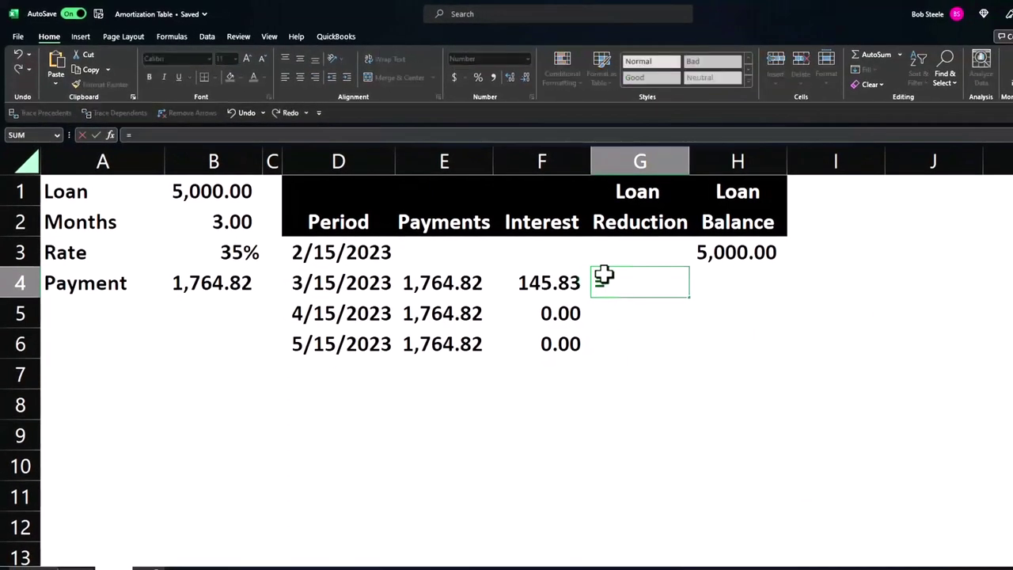
key("Left")
key("Left")
type("-")
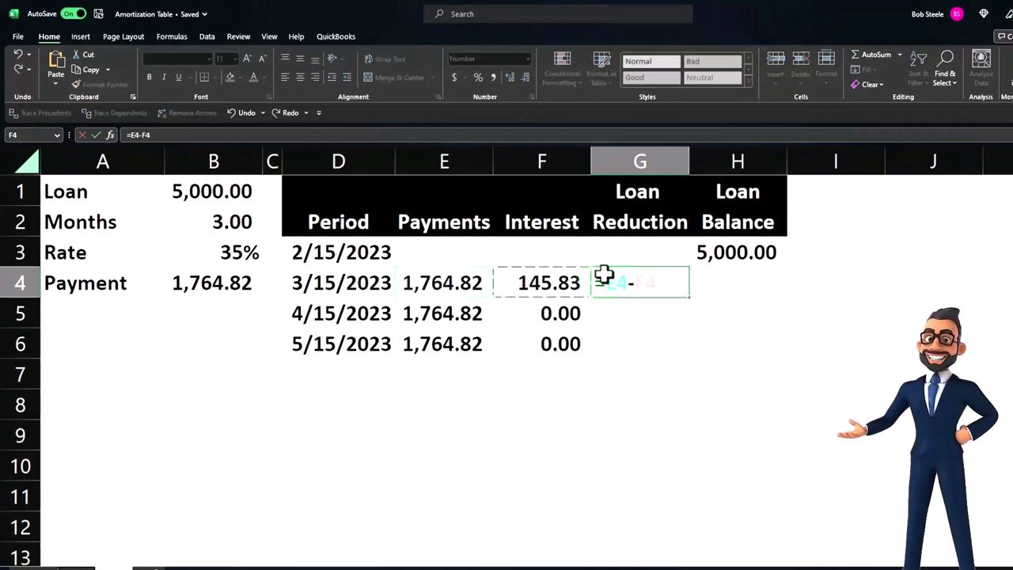
key("Return")
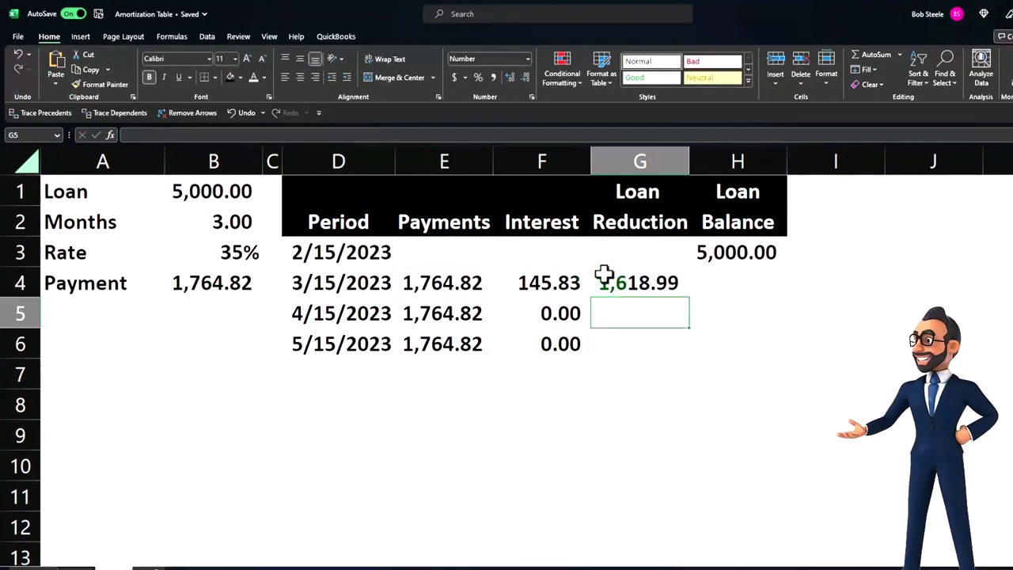
- Enter the loan balance formula =H3-G4 in H4 and review the interest formula in F5
key("Up")
key("Right")
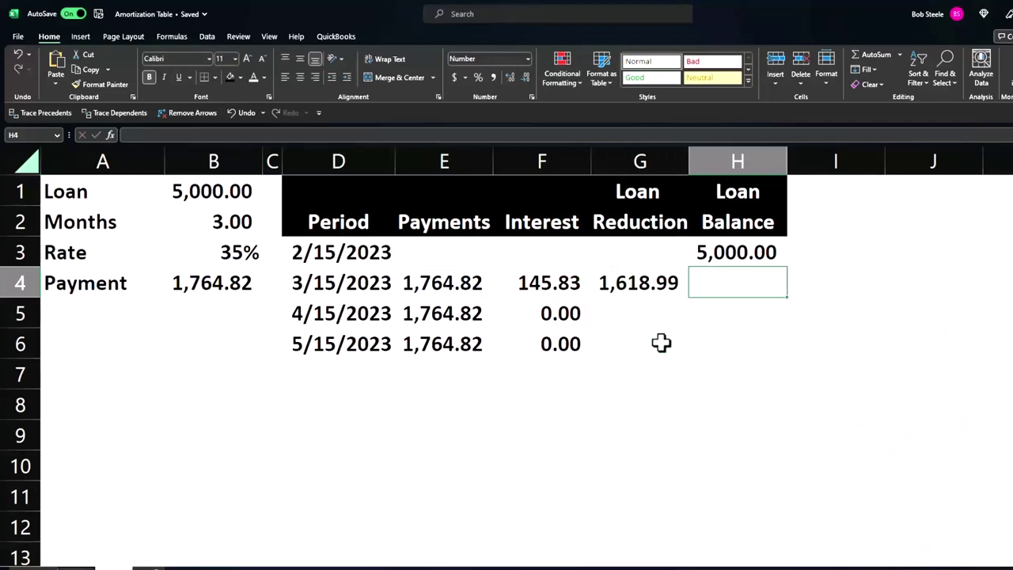
type("=")
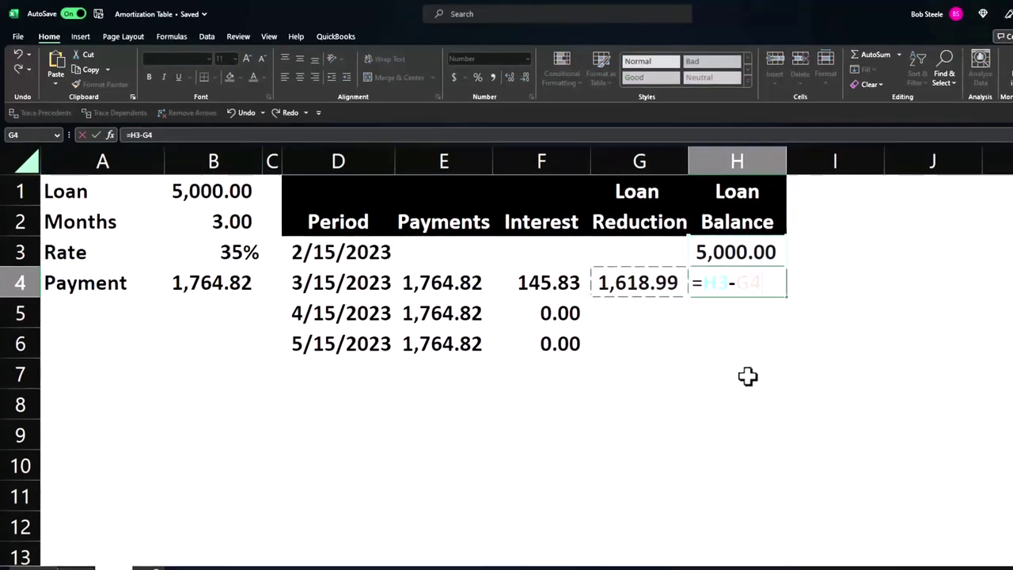
key("Return")
key("Up")
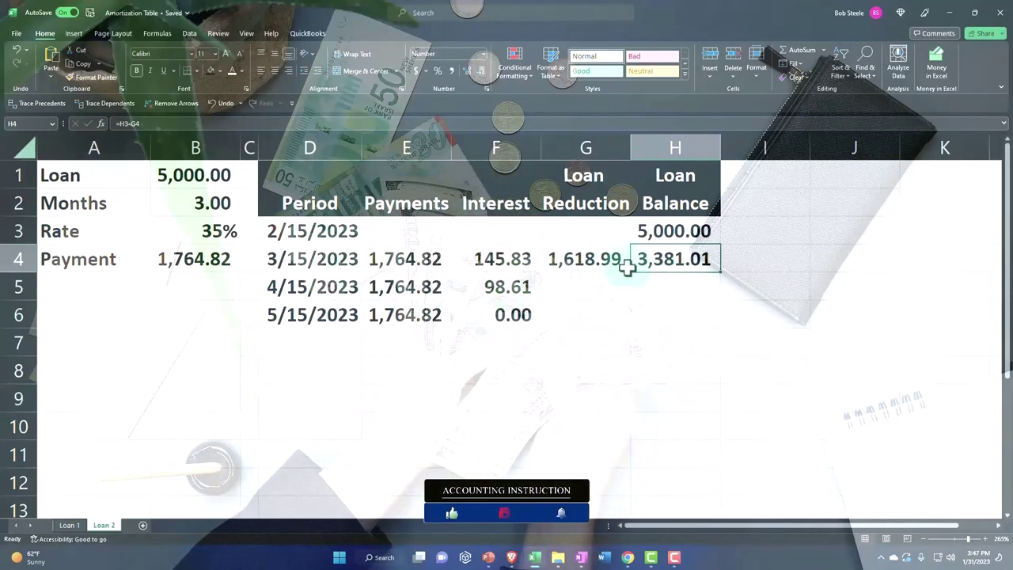
double_click(507, 289)
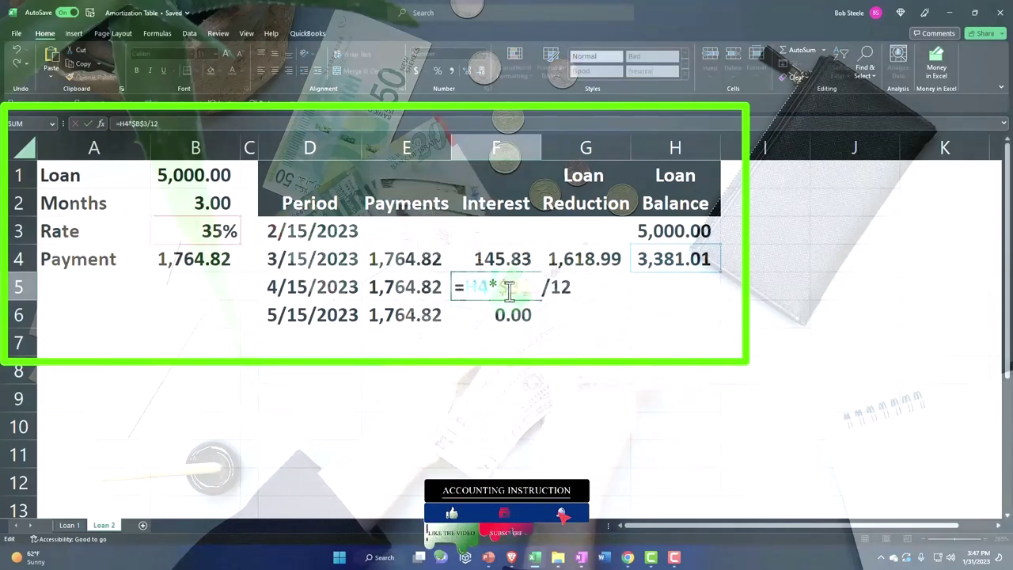
key("Return")
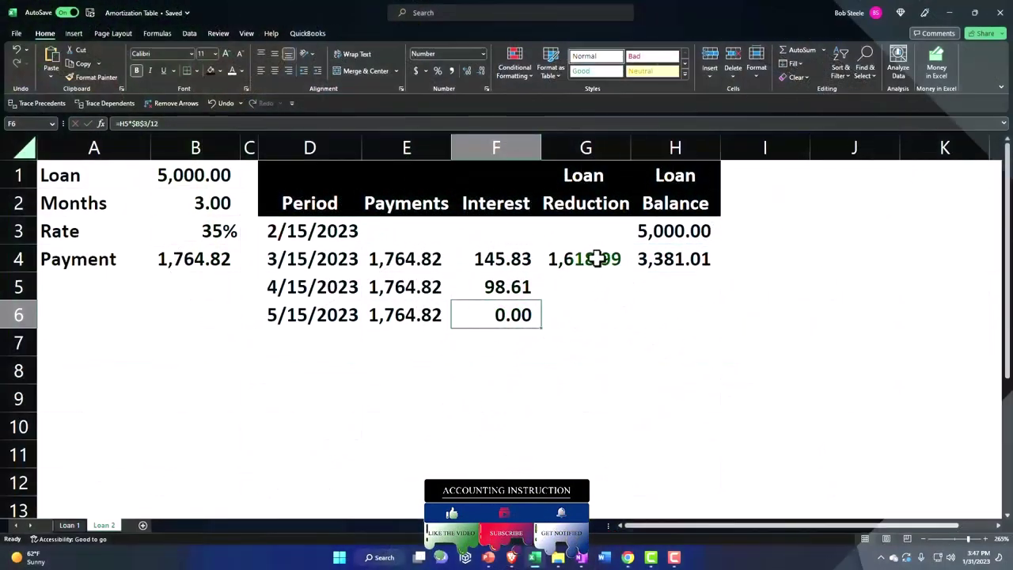
- Copy the loan reduction and balance formulas from G4:H4 down to row 5 and check the references in G5 and H5
left_click_drag(593, 257, 659, 260)
left_click(722, 277)
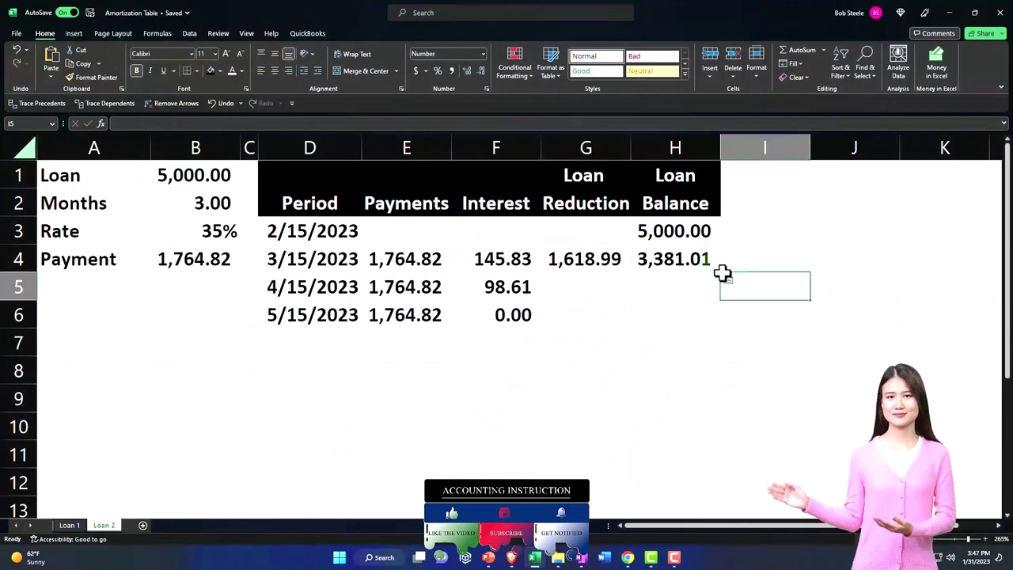
left_click_drag(597, 263, 721, 297)
left_click(590, 285)
double_click(590, 285)
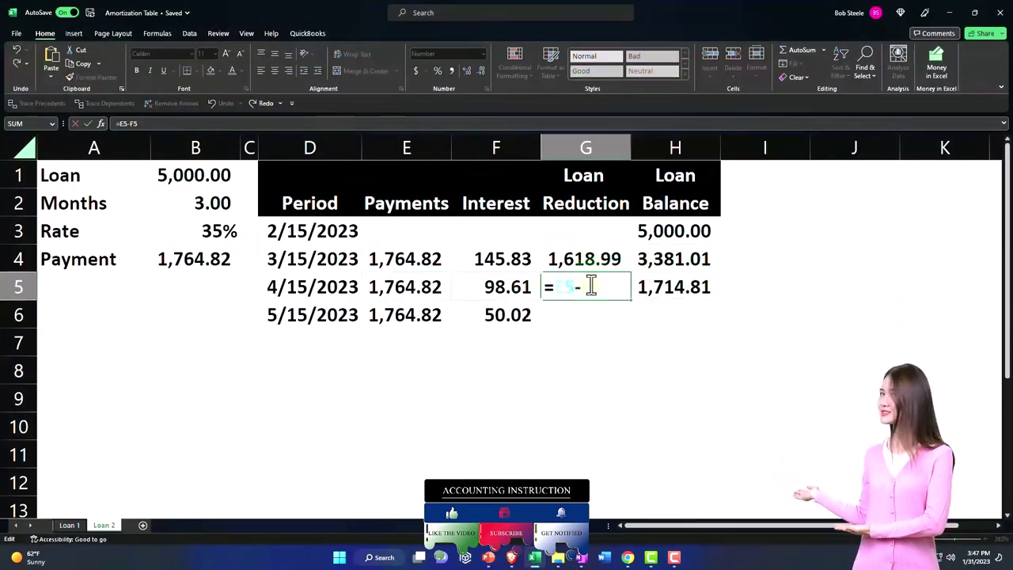
key("Return")
left_click(654, 286)
double_click(654, 286)
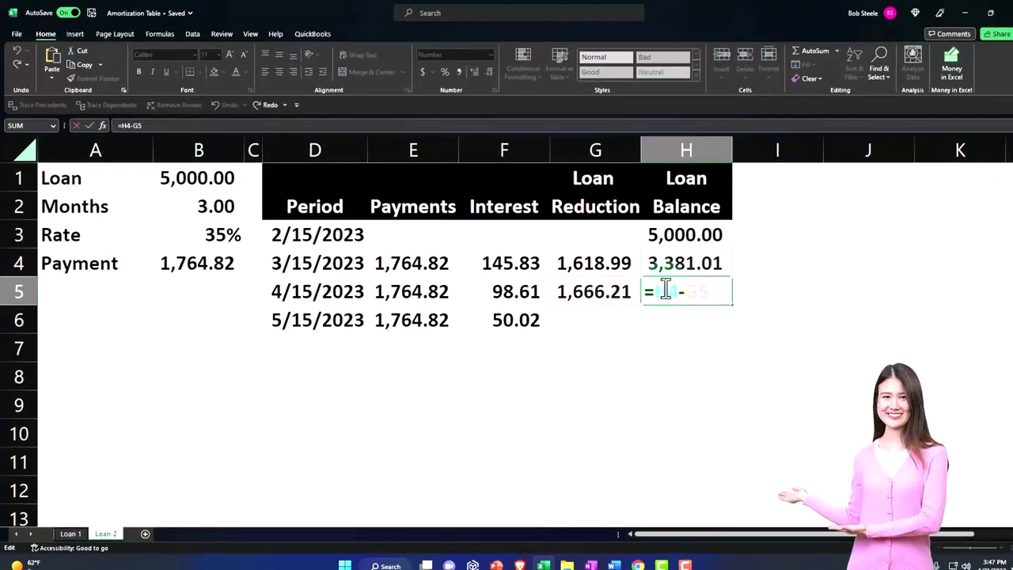
key("Return")
- Copy the loan reduction and balance formulas from G5:H5 down to row 6 and check the references in H6
left_click_drag(730, 334, 772, 335)
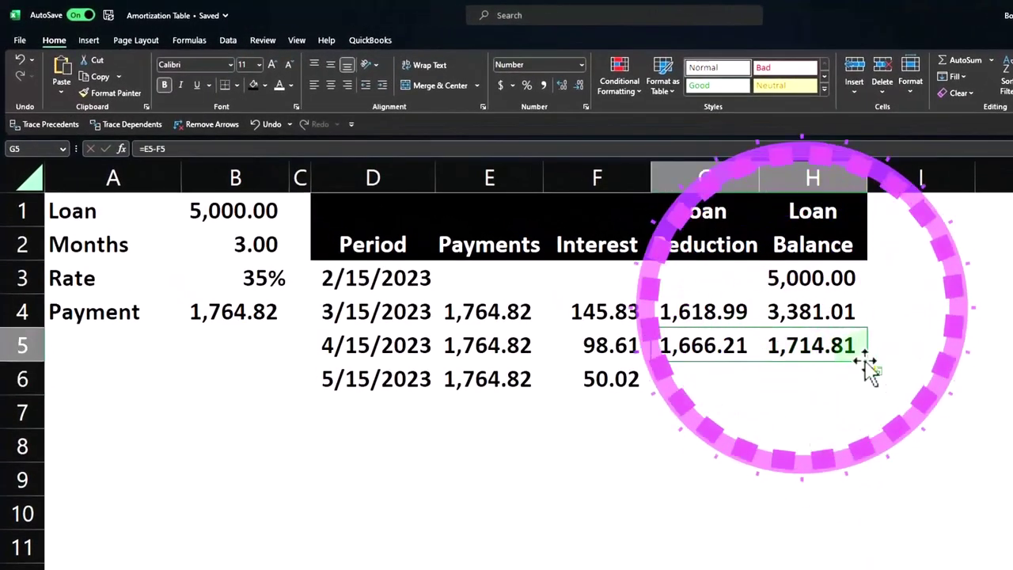
left_click_drag(869, 363, 869, 385)
double_click(831, 380)
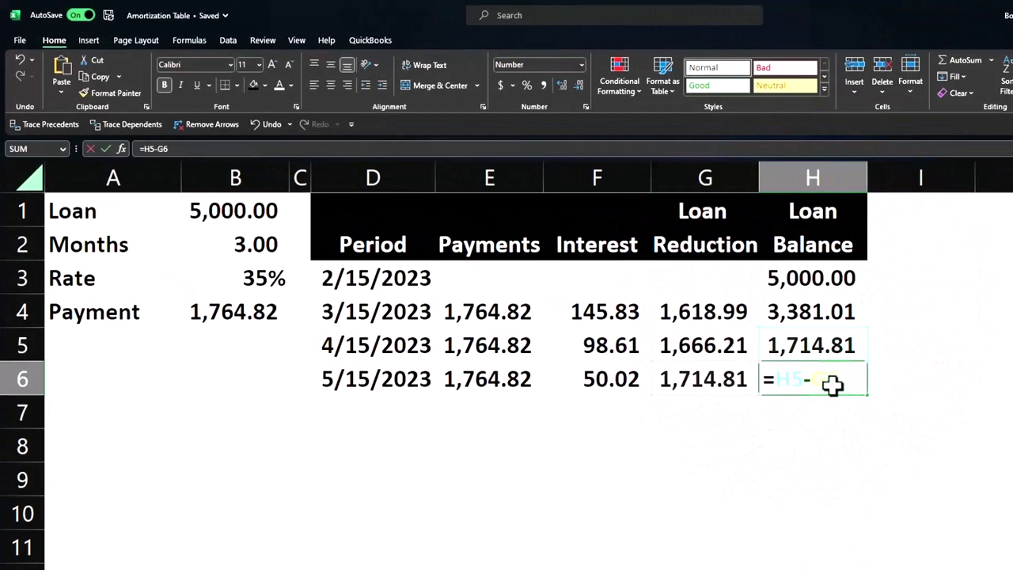
key("Return")
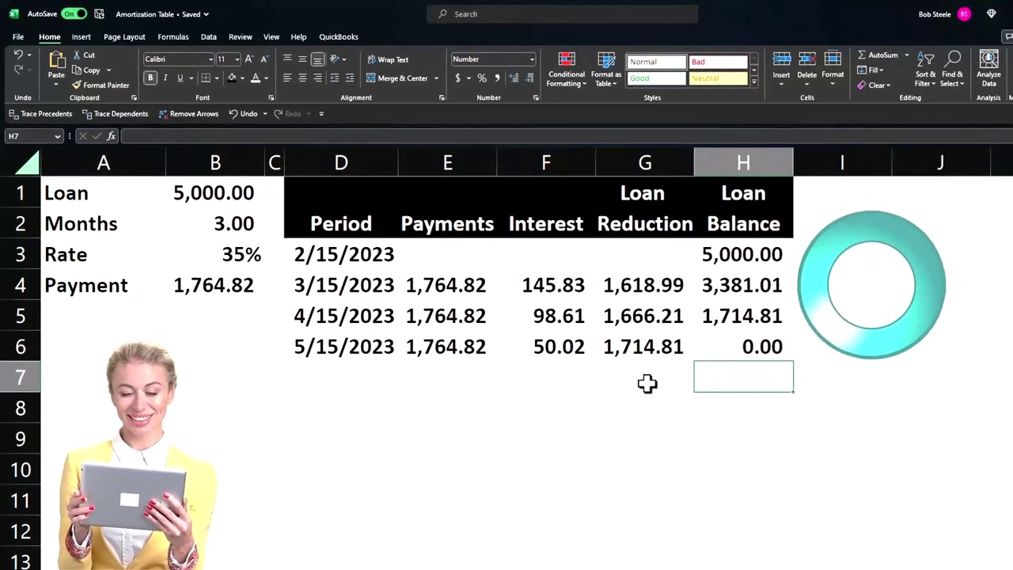
- Review the first two period dates in D3 and D4 and the first month's interest formula in F4
left_click(346, 295)
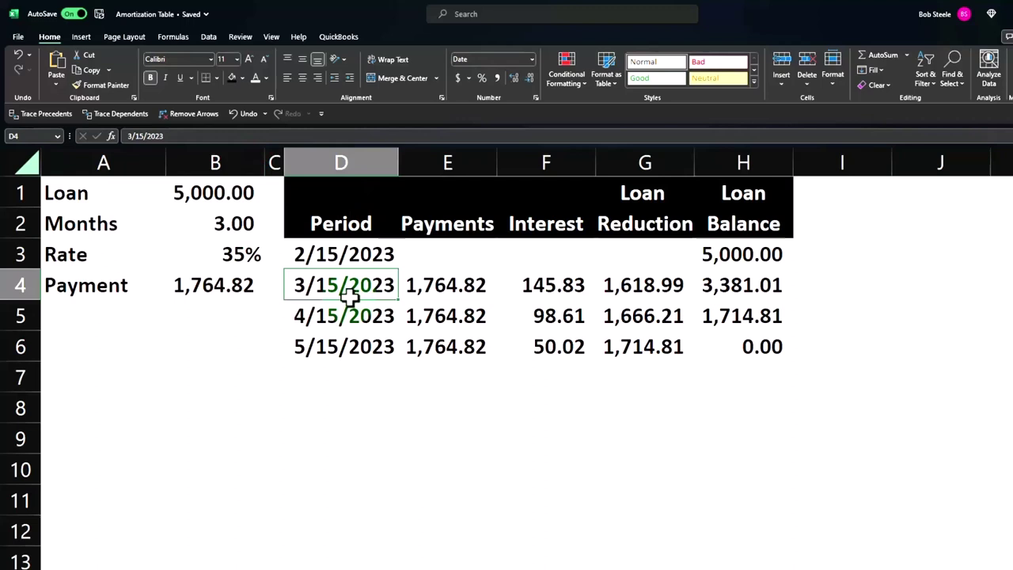
key("Up")
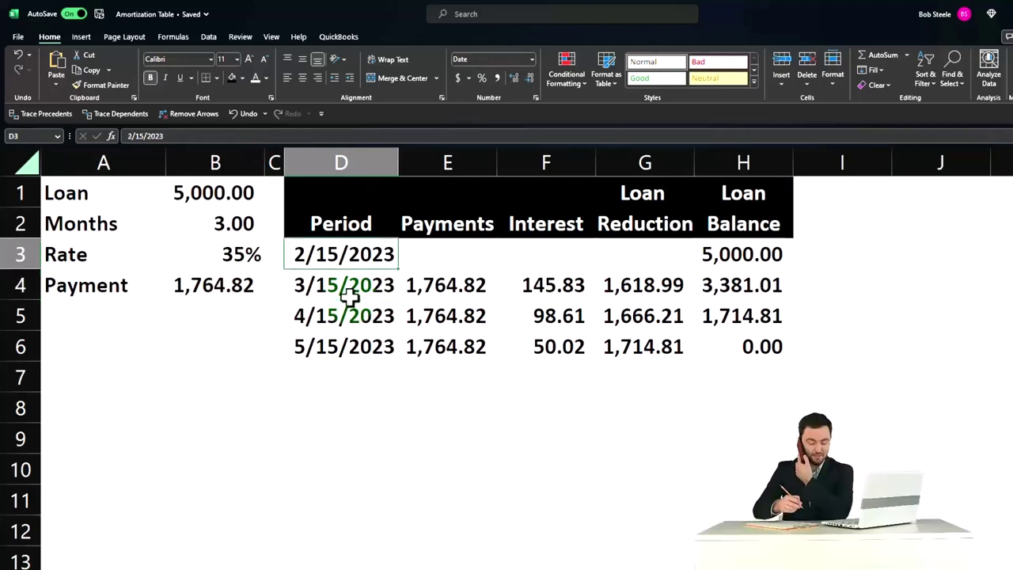
key("Down")
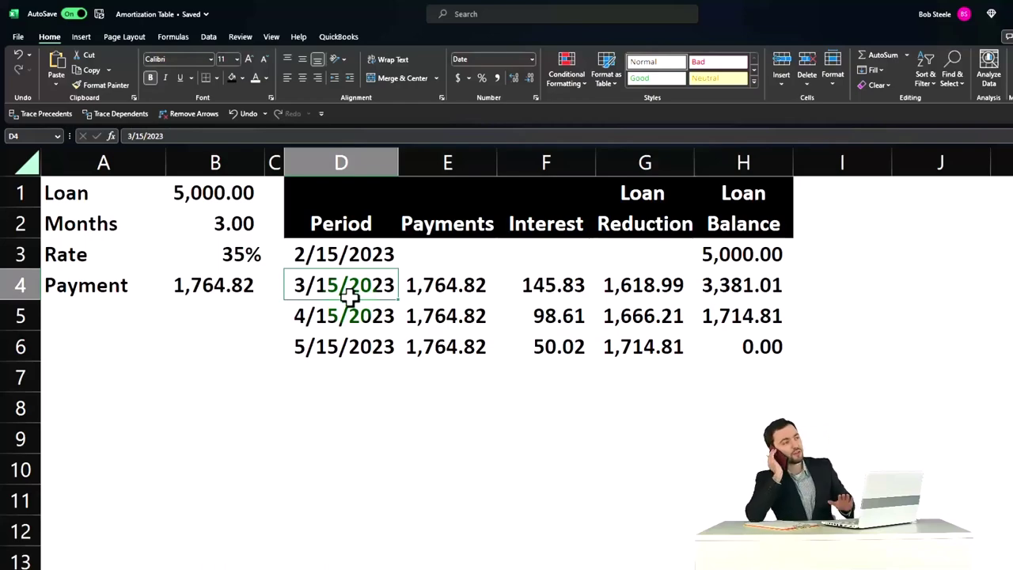
key("Right")
key("Right")
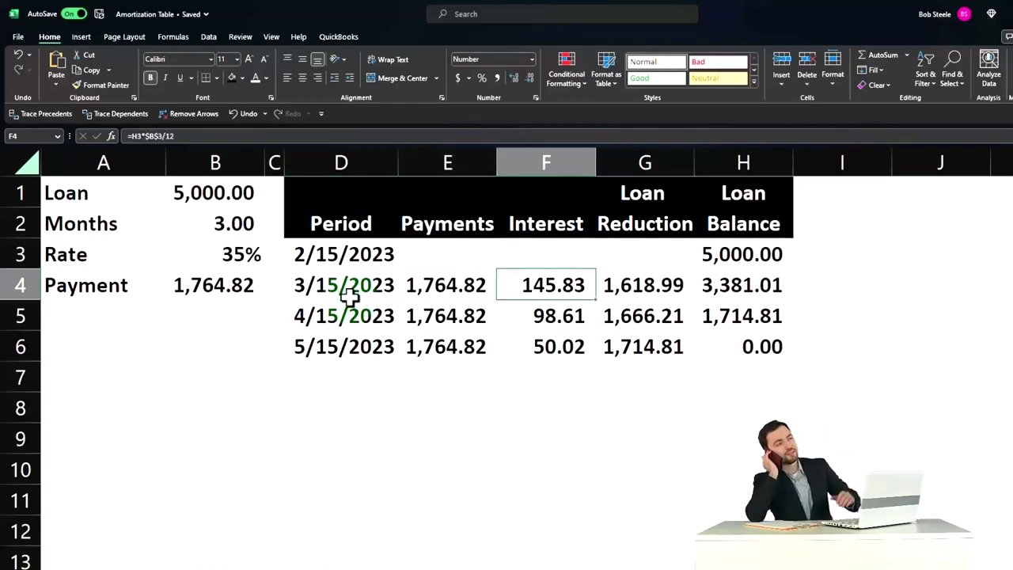
key("Up")
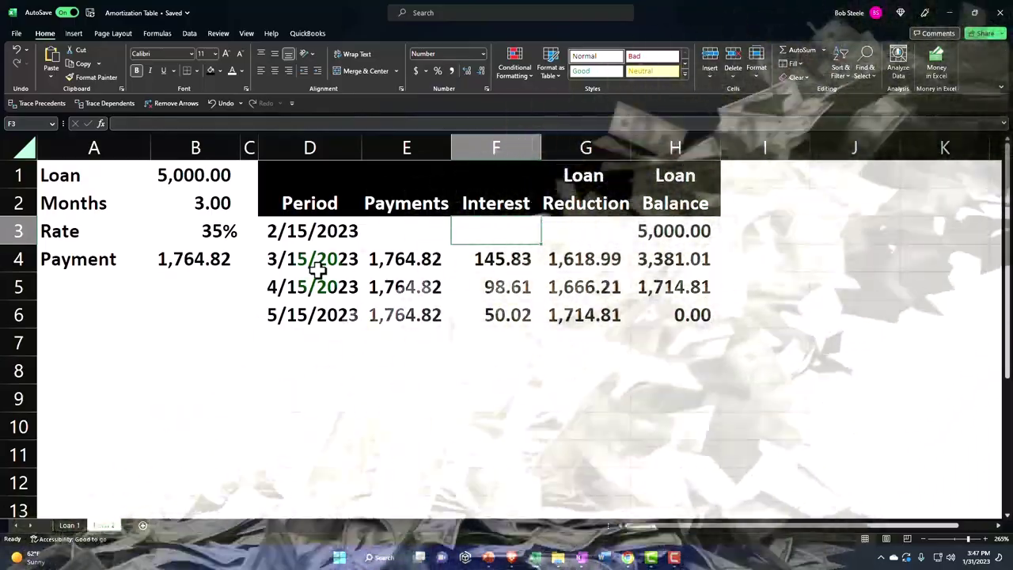
key("Down")
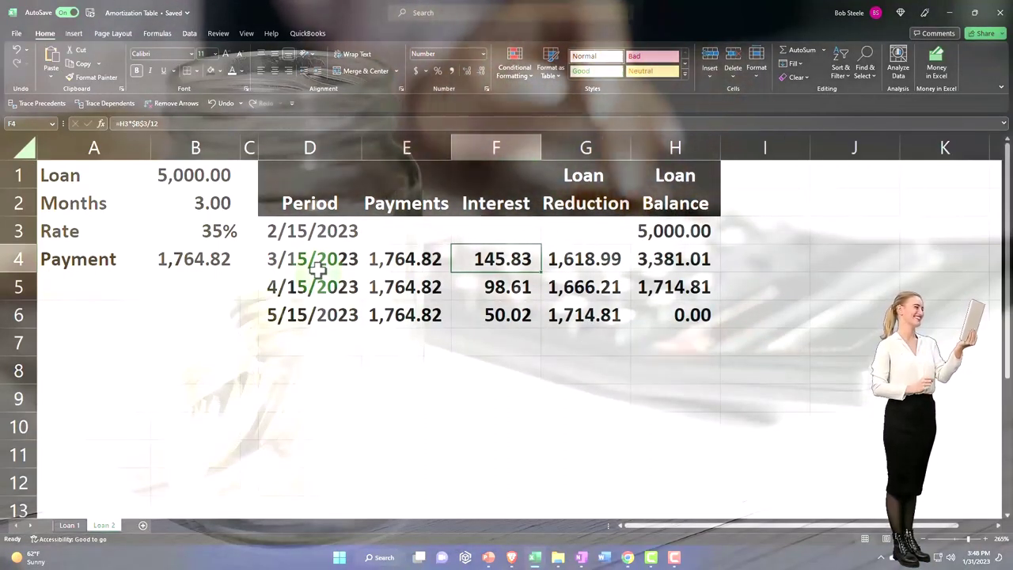
- Calculate half of the first month's interest in J3 with =F4/2, and select the starting period date in D3
key("Right")
key("Right")
key("Right")
key("Right")
key("Up")
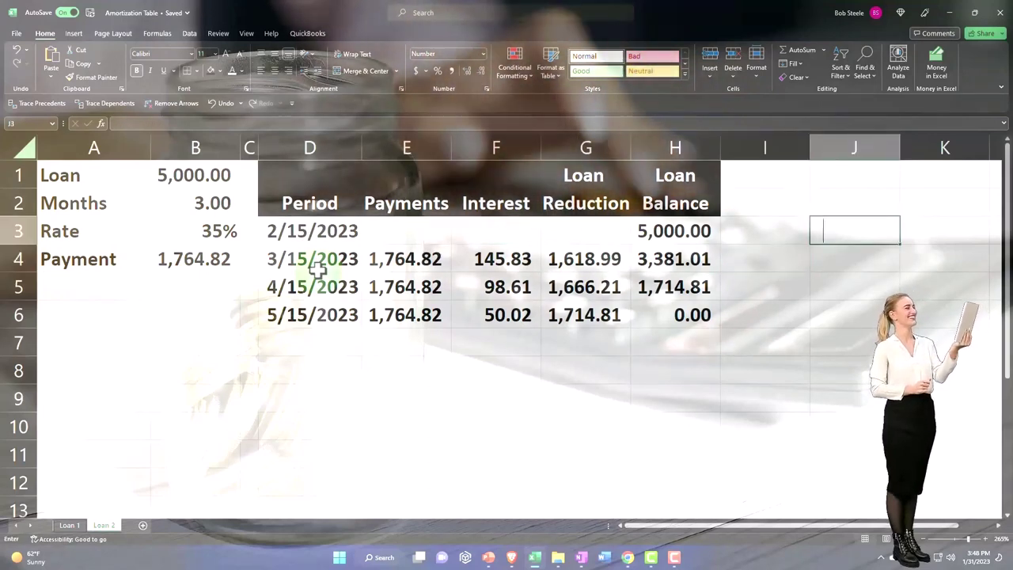
type("=")
key("Left")
key("Left")
key("Left")
key("Left")
key("Down")
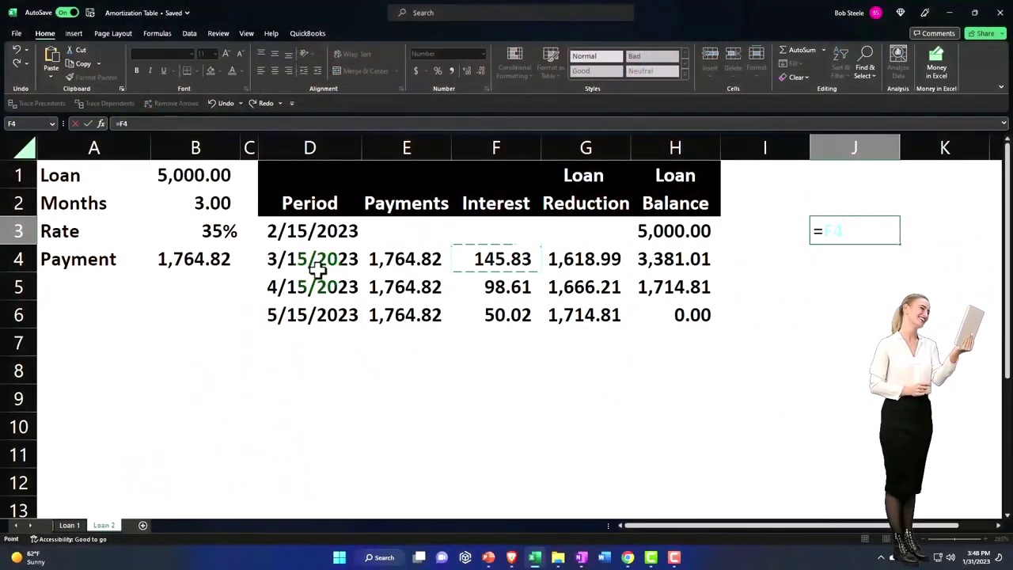
type("/2")
key("Return")
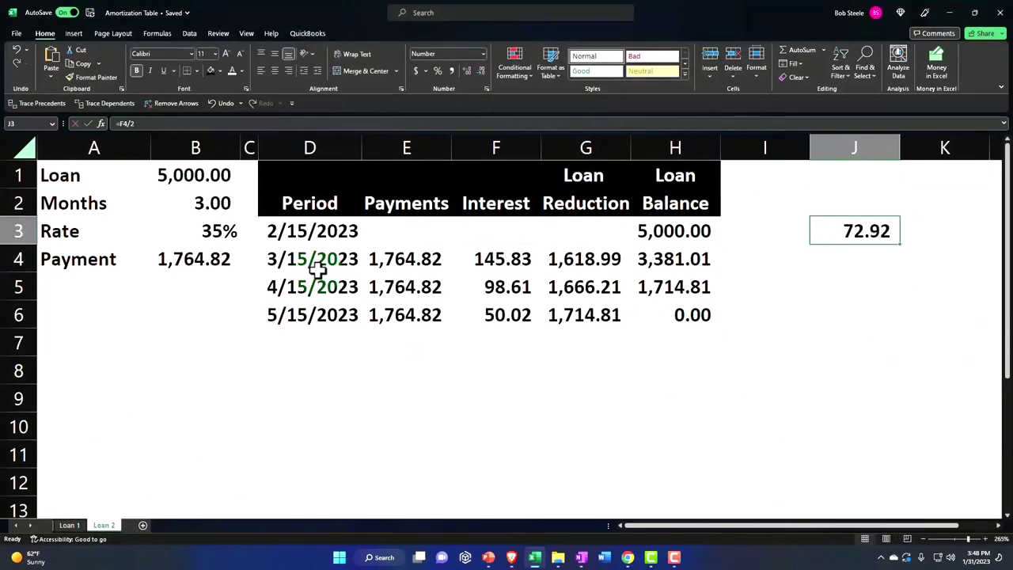
left_click(308, 231)
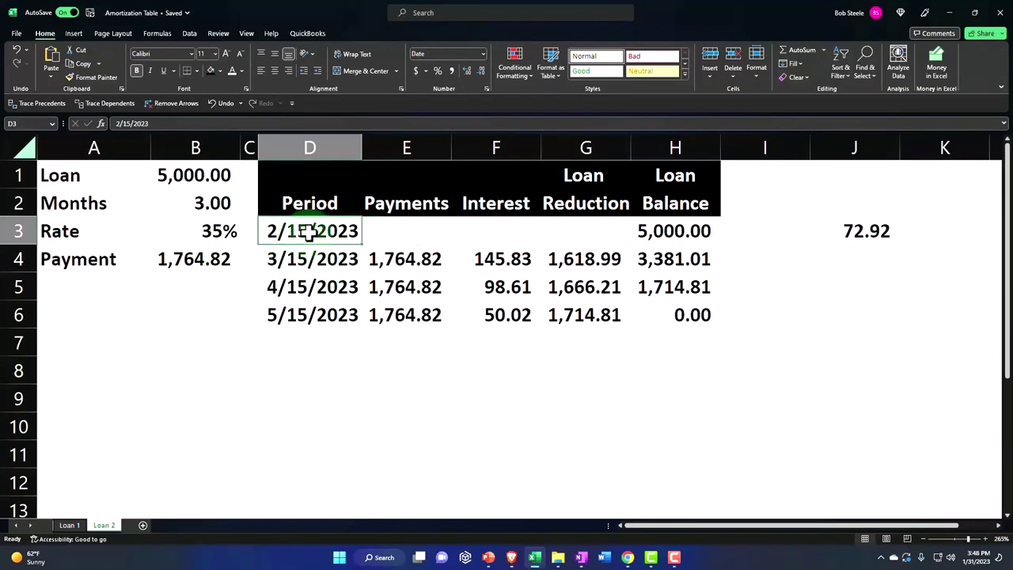